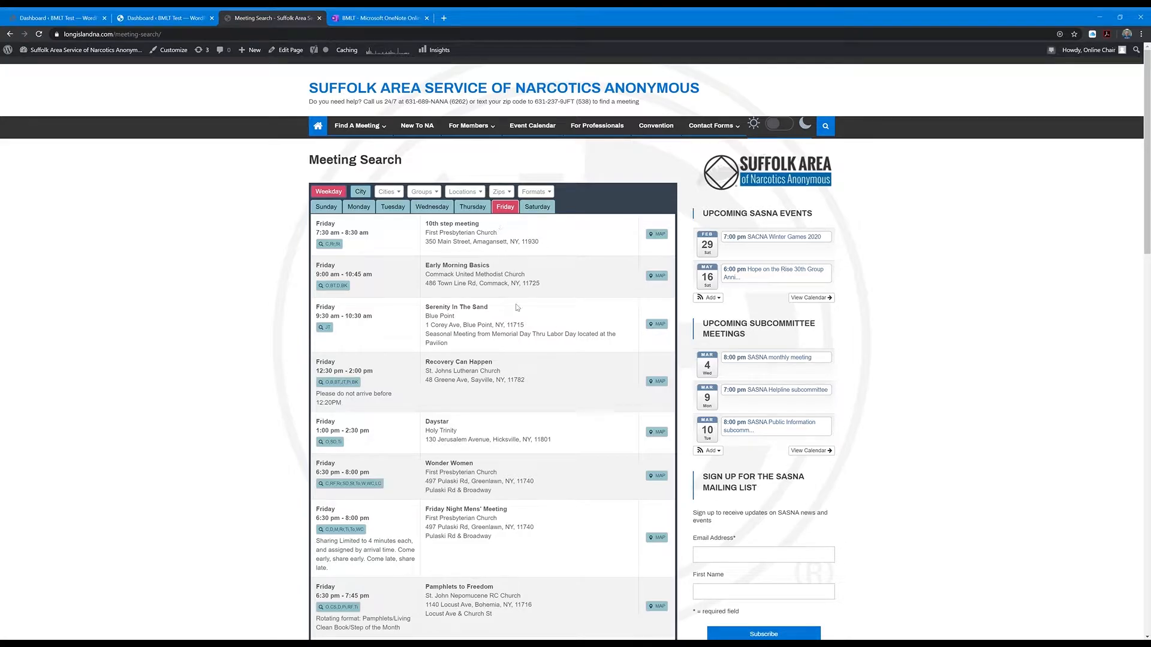
- View the meeting listings for Monday, Tuesday, Wednesday and Thursday on the Meeting Search page
scroll(533, 336, "down", 1)
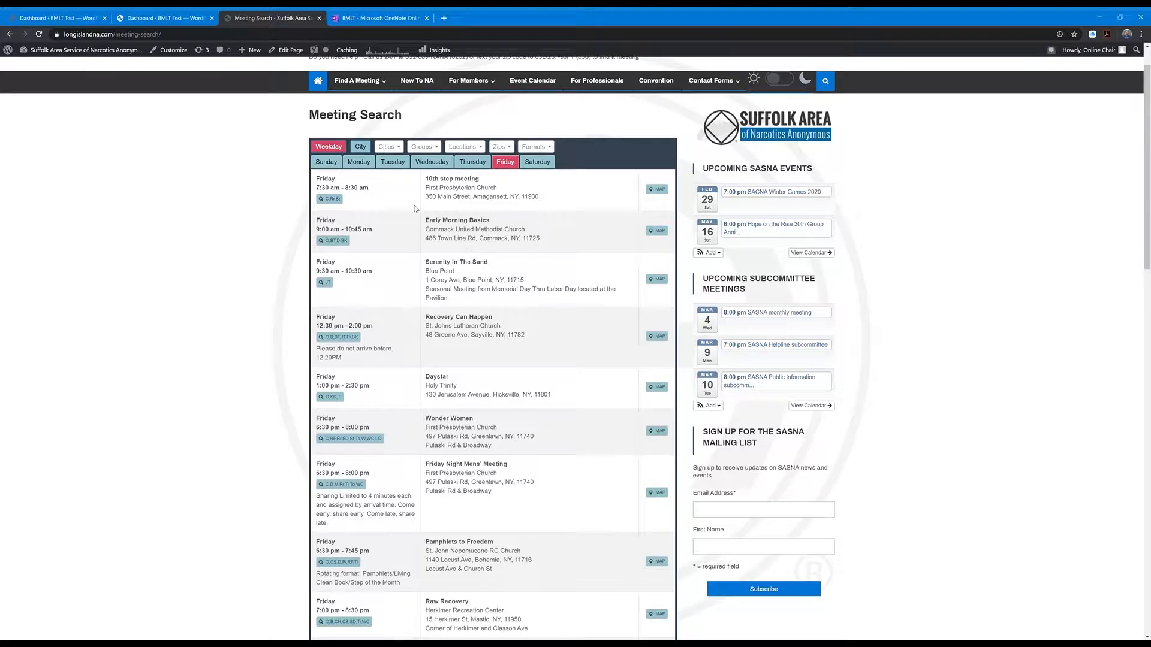
left_click(363, 166)
left_click(404, 167)
left_click(433, 165)
left_click(469, 163)
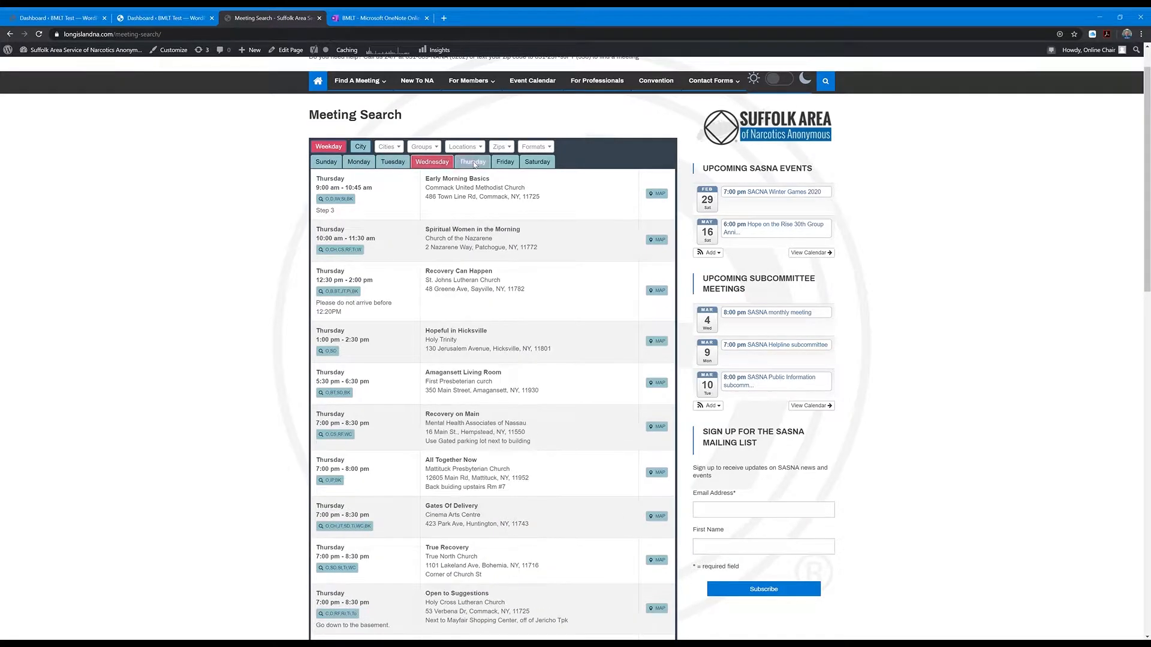
- Filter the meeting listings by the city Islip
left_click(401, 153)
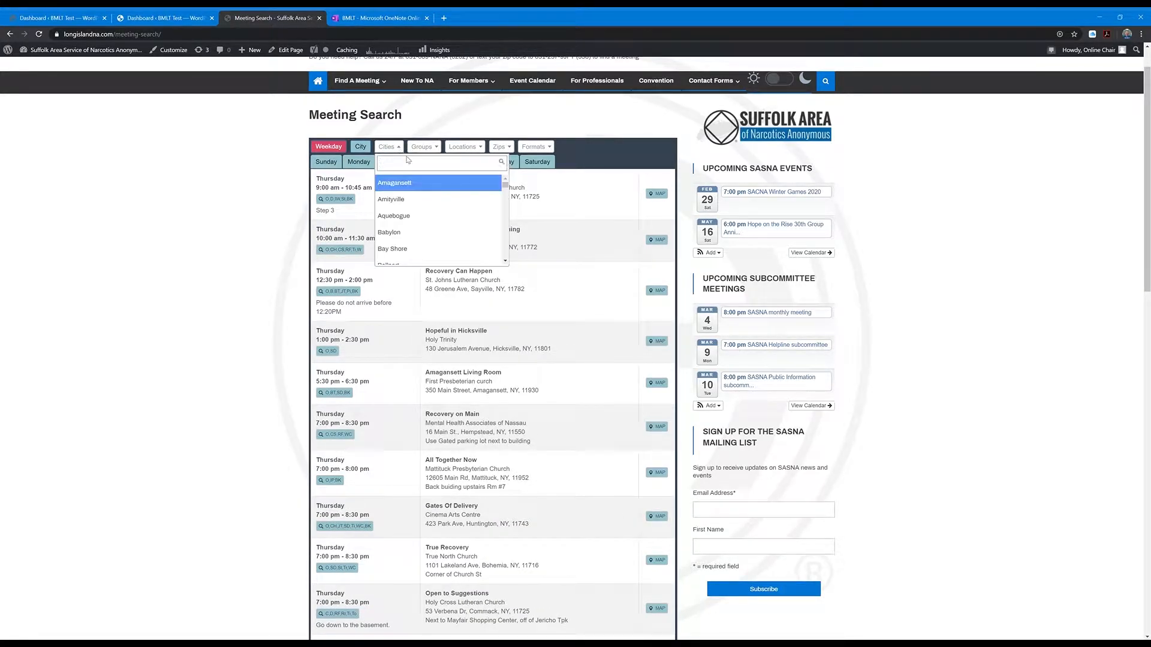
scroll(467, 226, "down", 3)
scroll(452, 226, "down", 2)
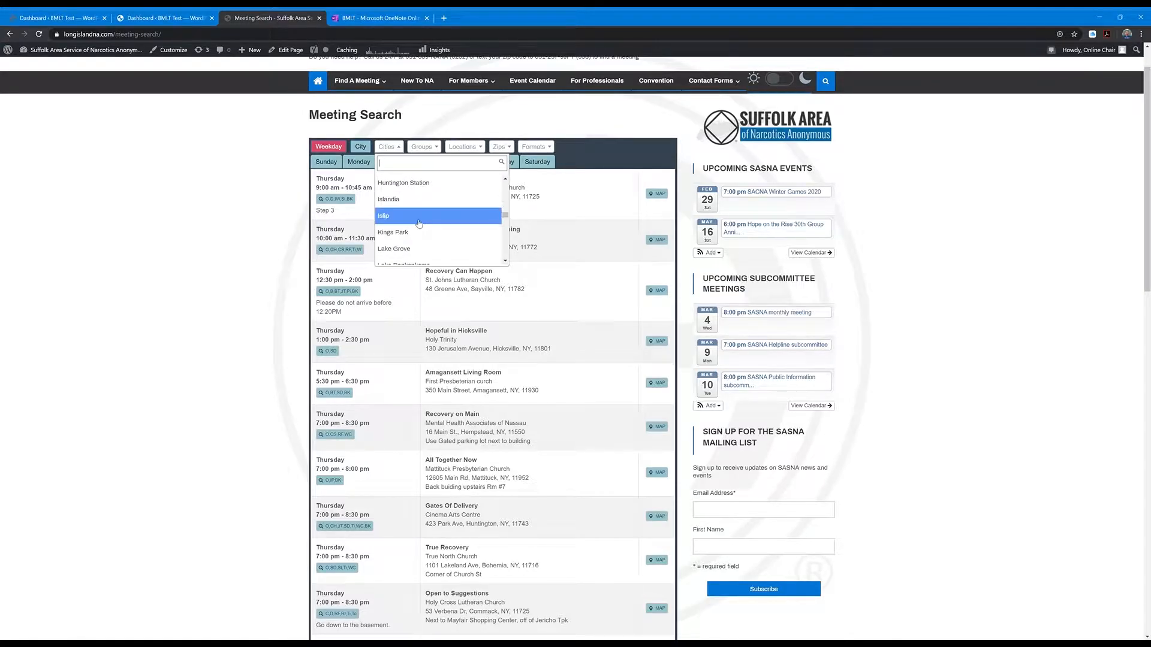
left_click(454, 228)
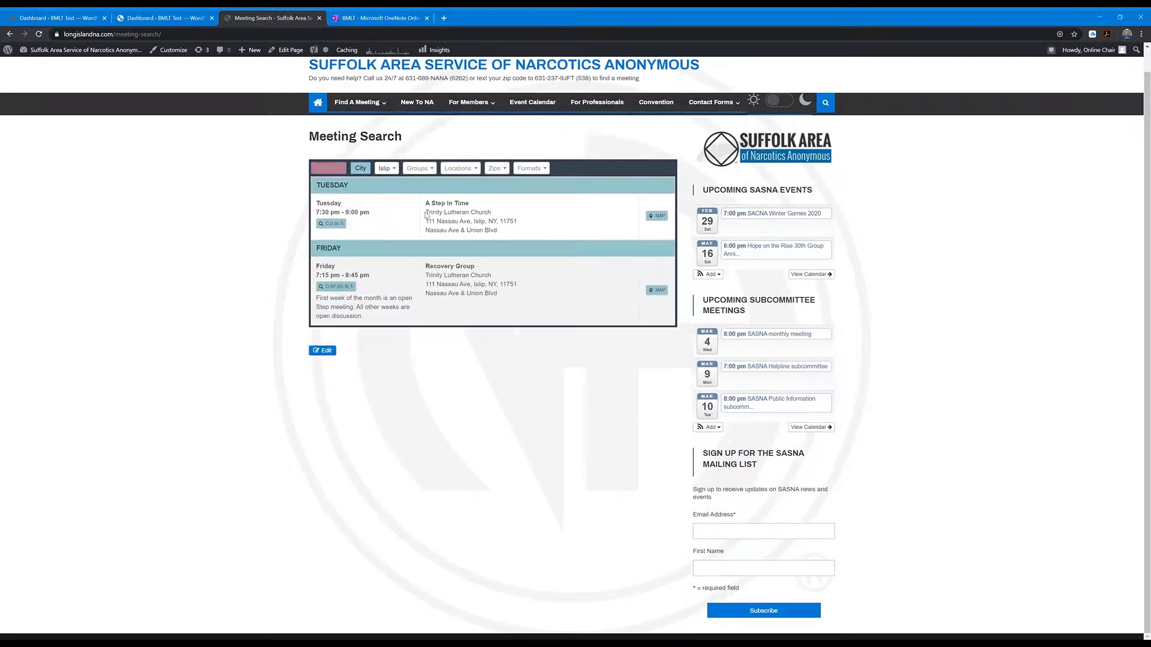
- Filter the meeting listings by the group Back To Reality
left_click(427, 170)
scroll(468, 240, "down", 2)
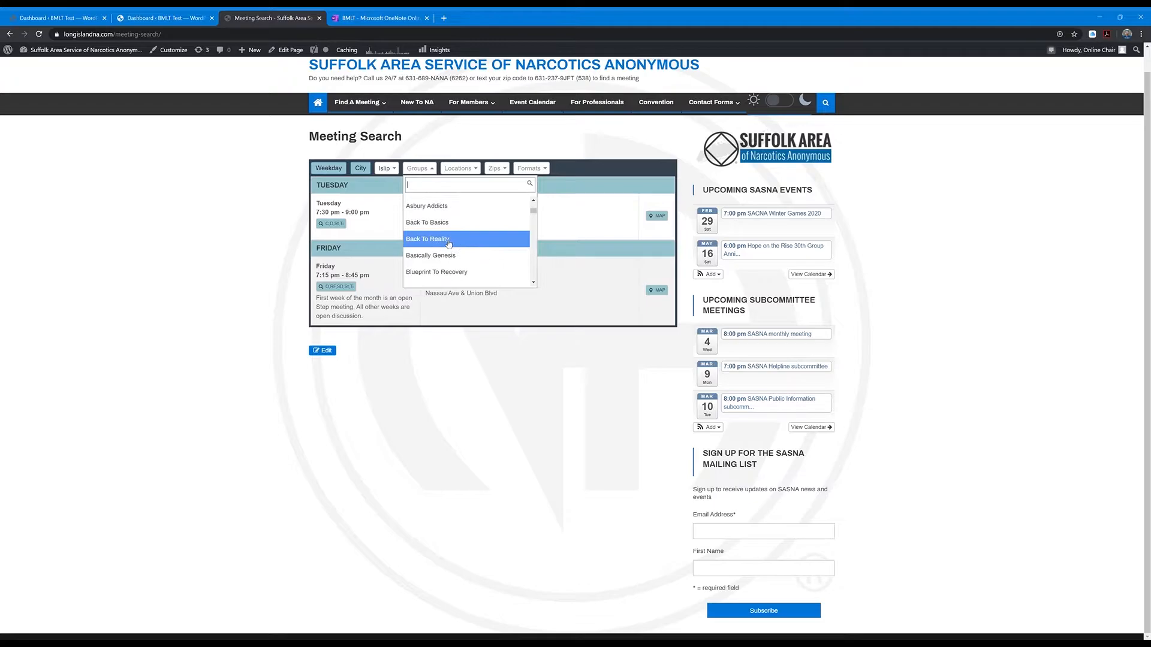
left_click(448, 240)
- Browse the available location and zip code filter options without choosing one
left_click(477, 170)
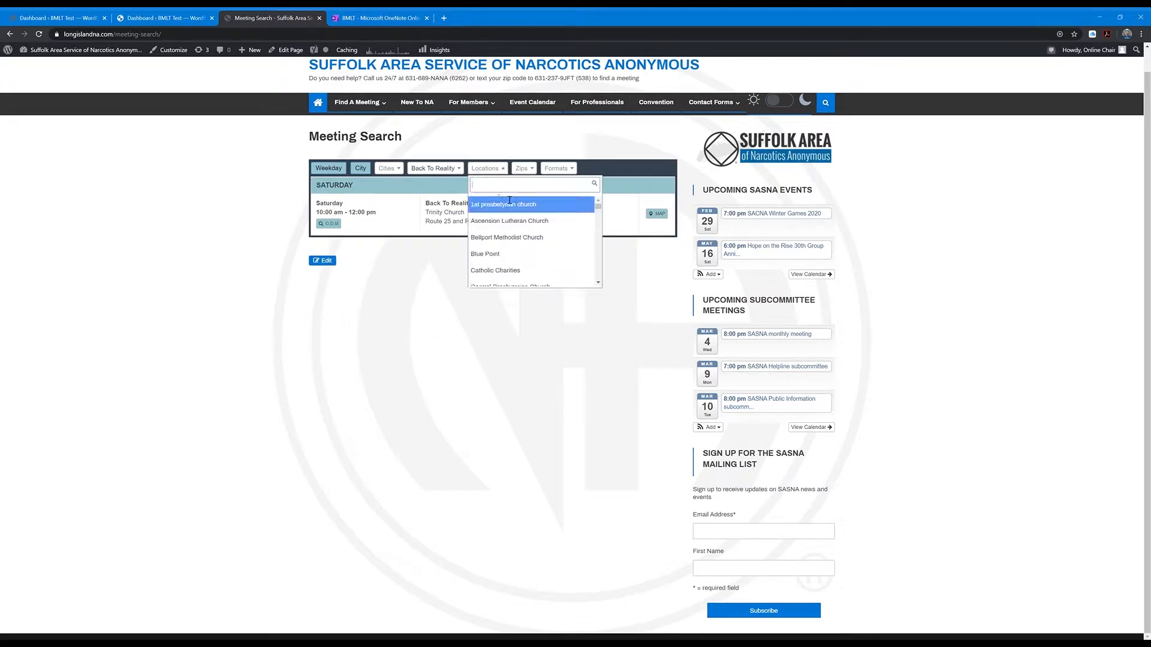
scroll(570, 234, "down", 3)
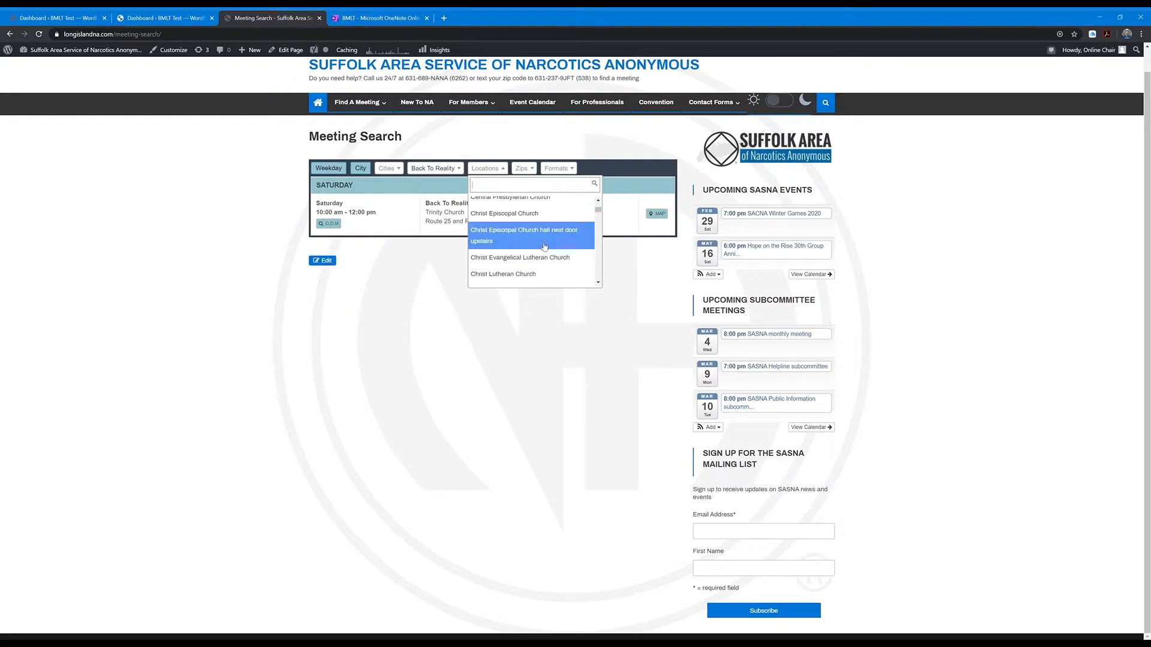
left_click(636, 261)
left_click(496, 174)
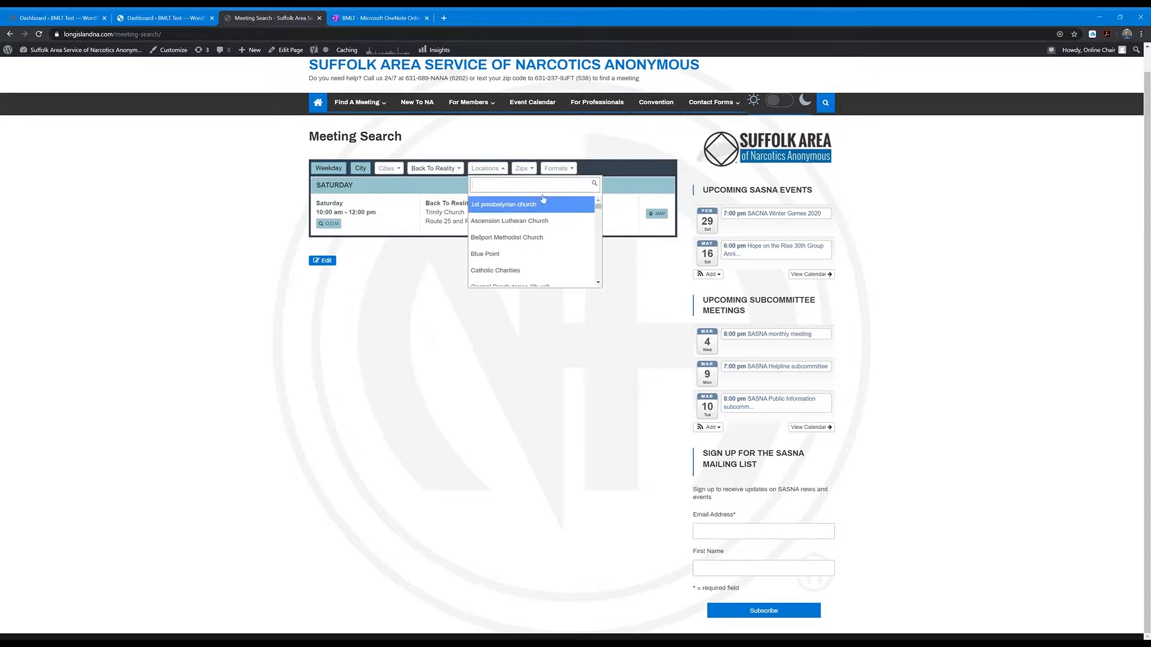
left_click(522, 170)
- Browse the available meeting format filter options without choosing one
left_click(565, 169)
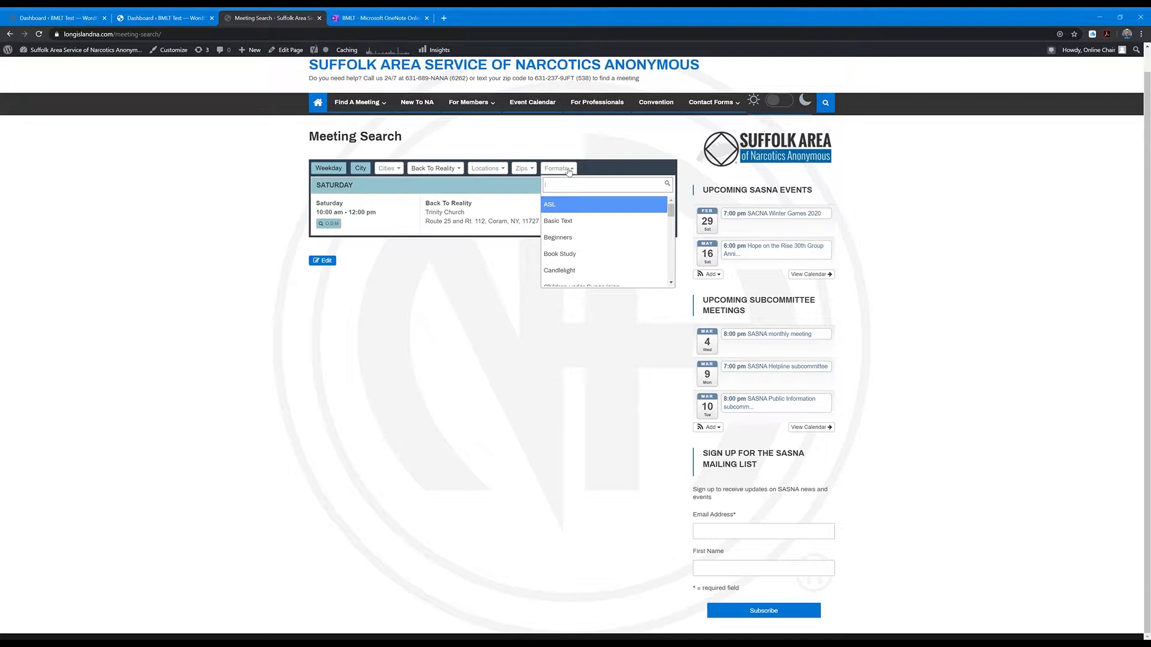
left_click(505, 260)
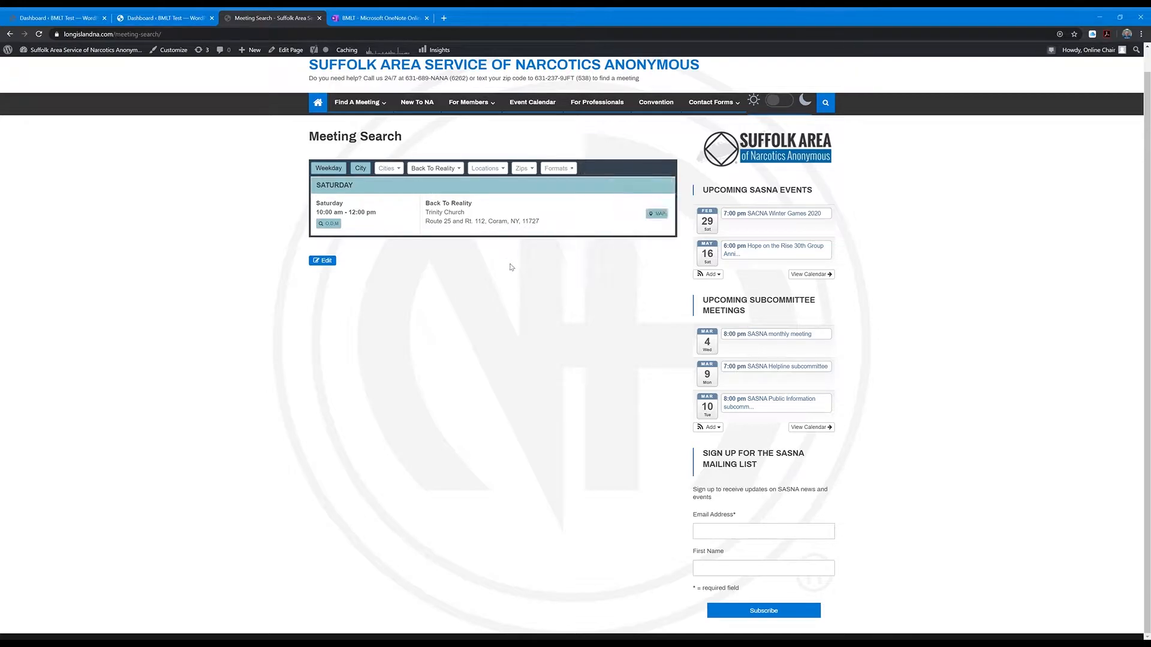
left_click(555, 170)
scroll(603, 240, "down", 4)
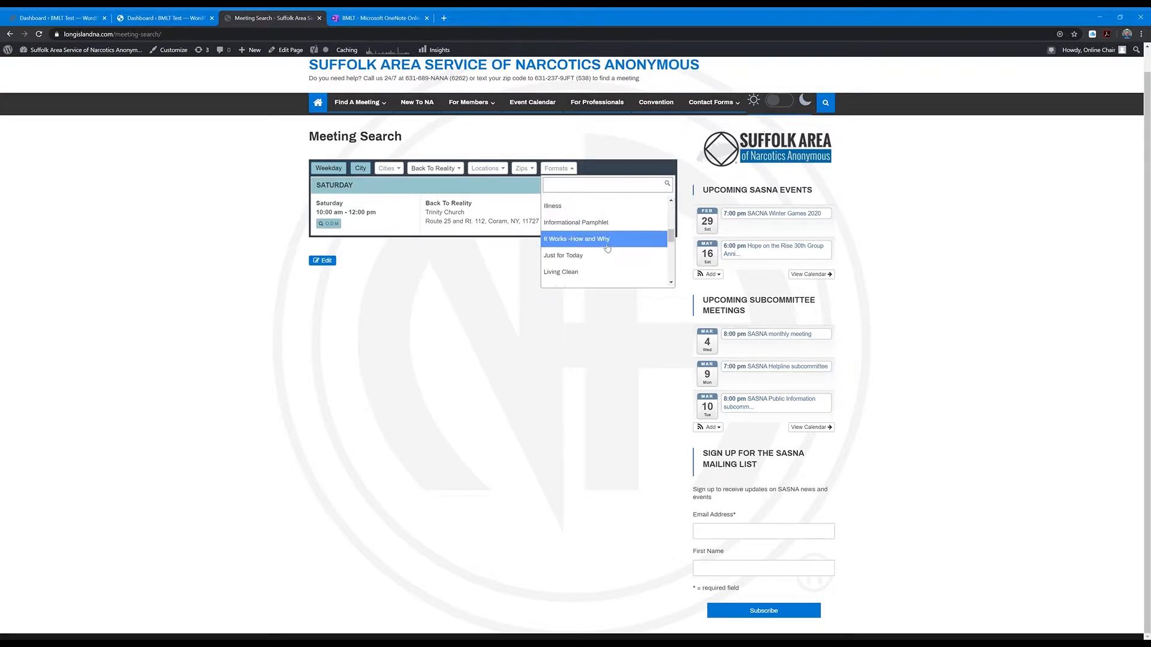
left_click(617, 362)
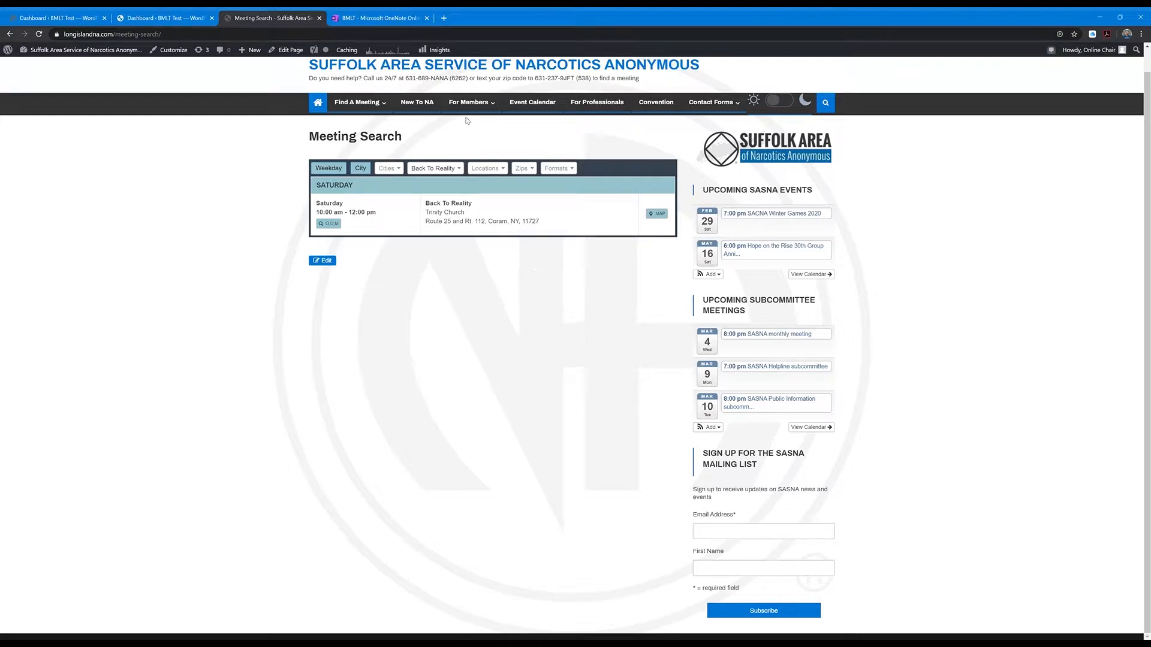
left_click(556, 169)
scroll(577, 245, "down", 6)
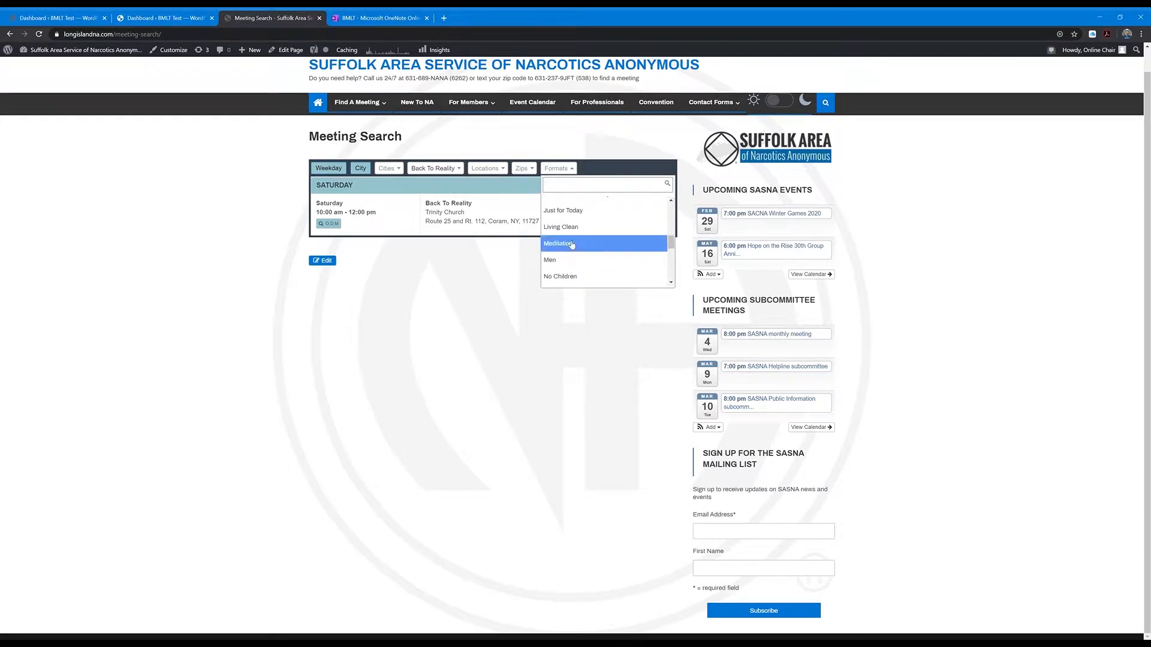
left_click(633, 314)
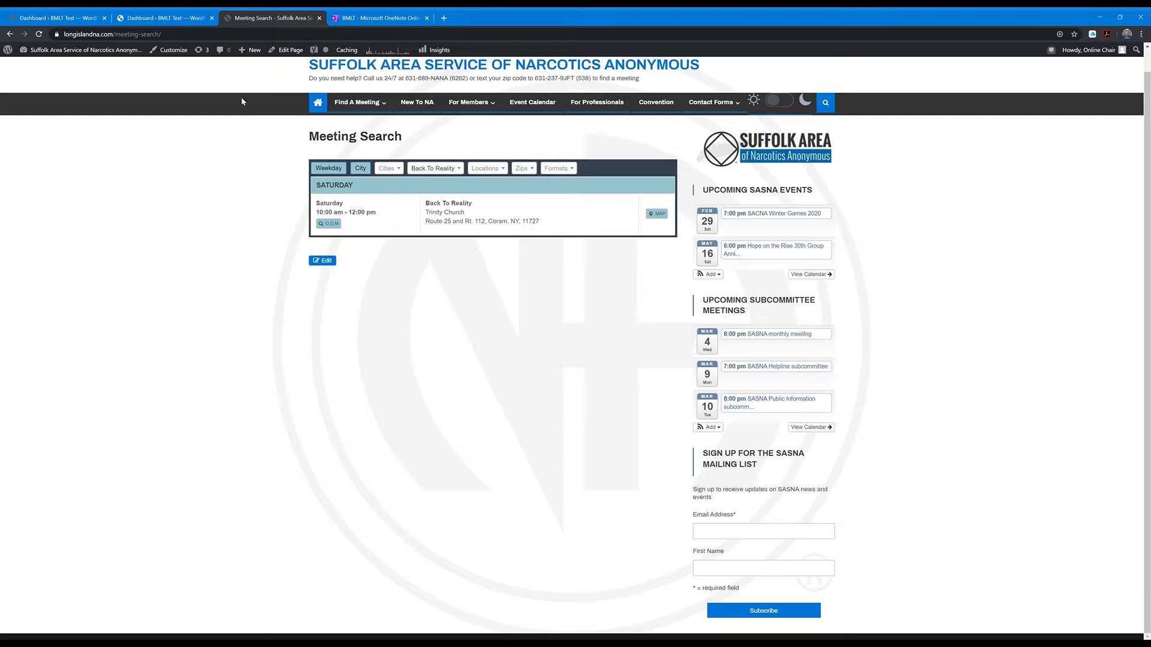
- Switch to the BMLT Test WordPress dashboard and find, install and activate the crouton plugin
left_click(159, 17)
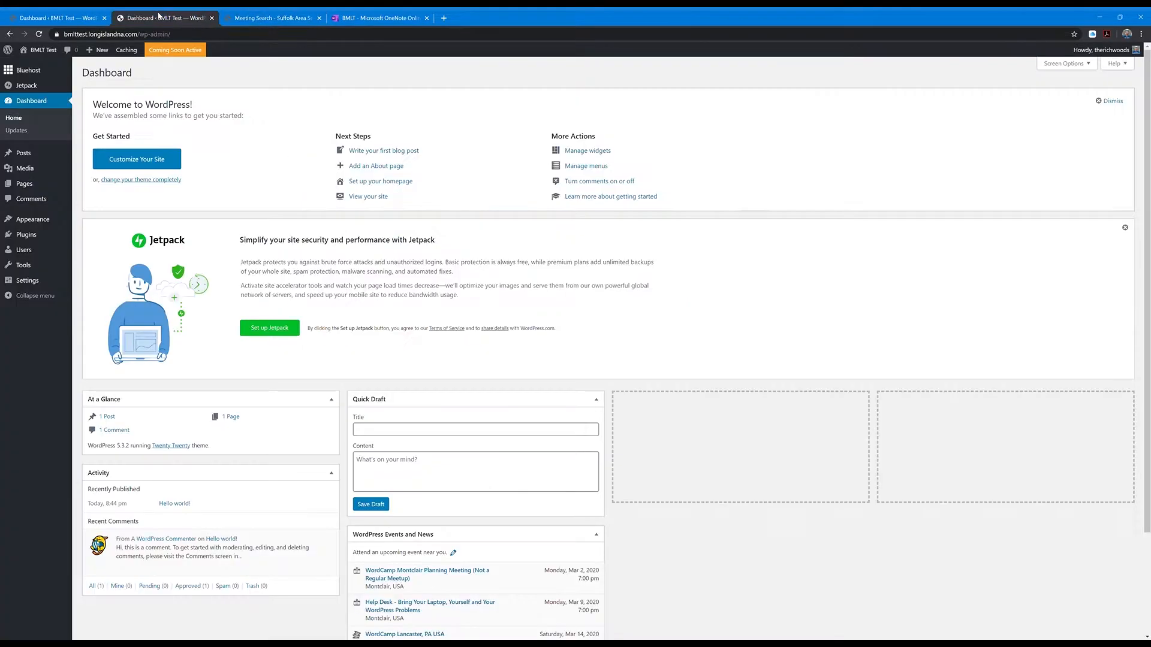
left_click(80, 14)
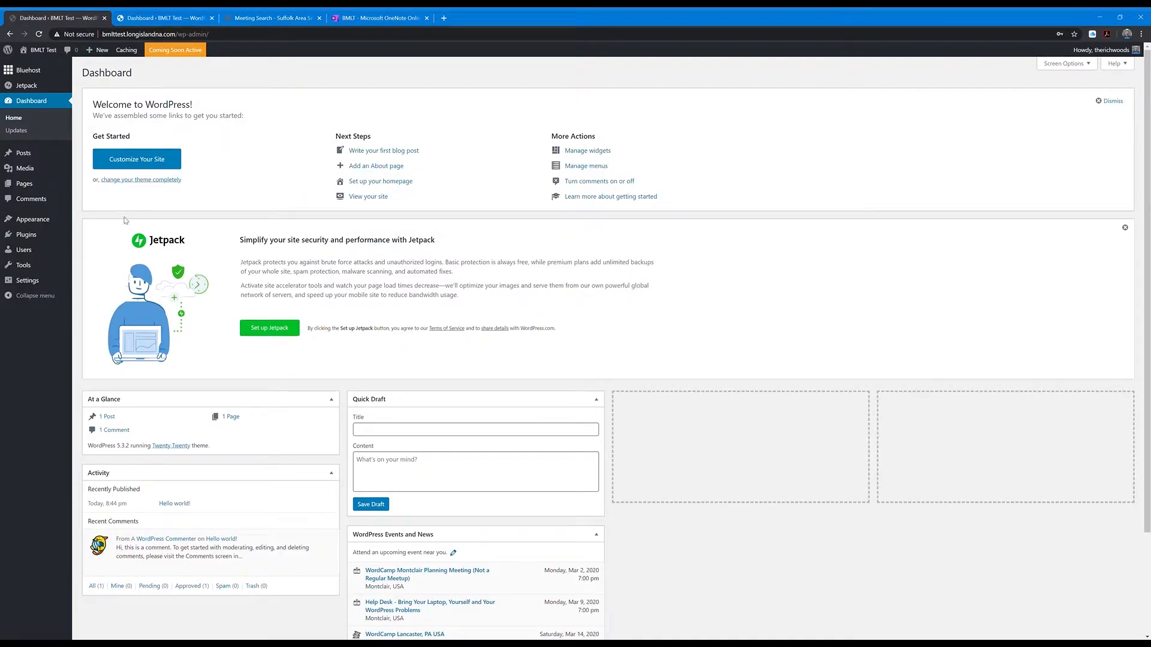
mouse_move(44, 237)
left_click(86, 249)
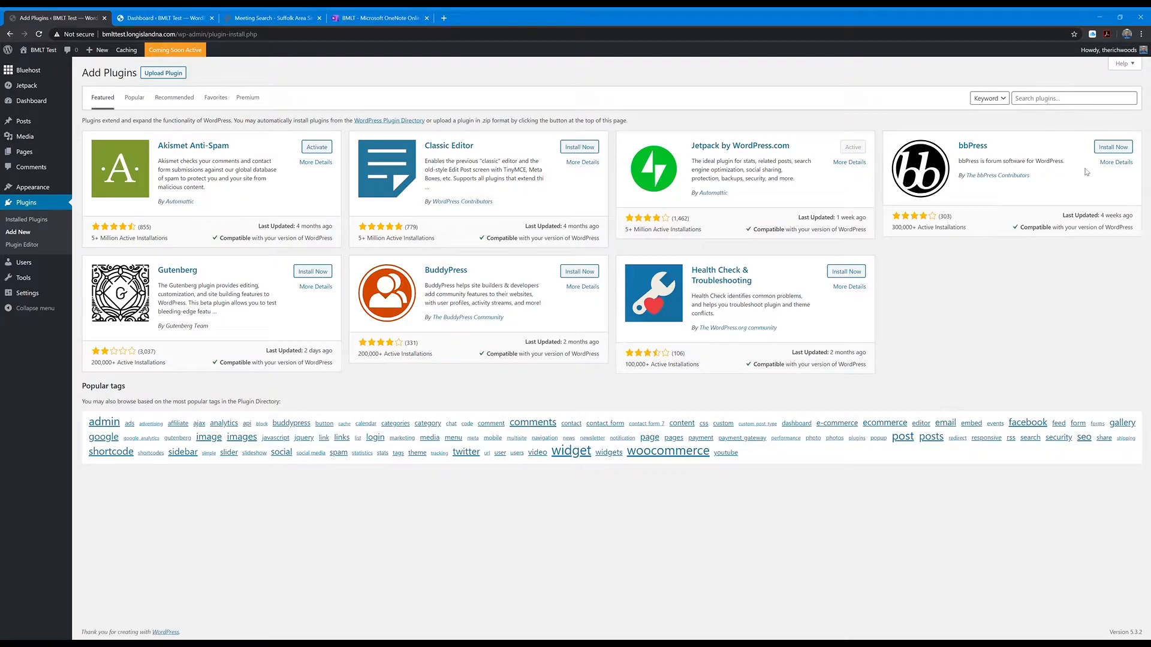
left_click(1077, 103)
type("crouton")
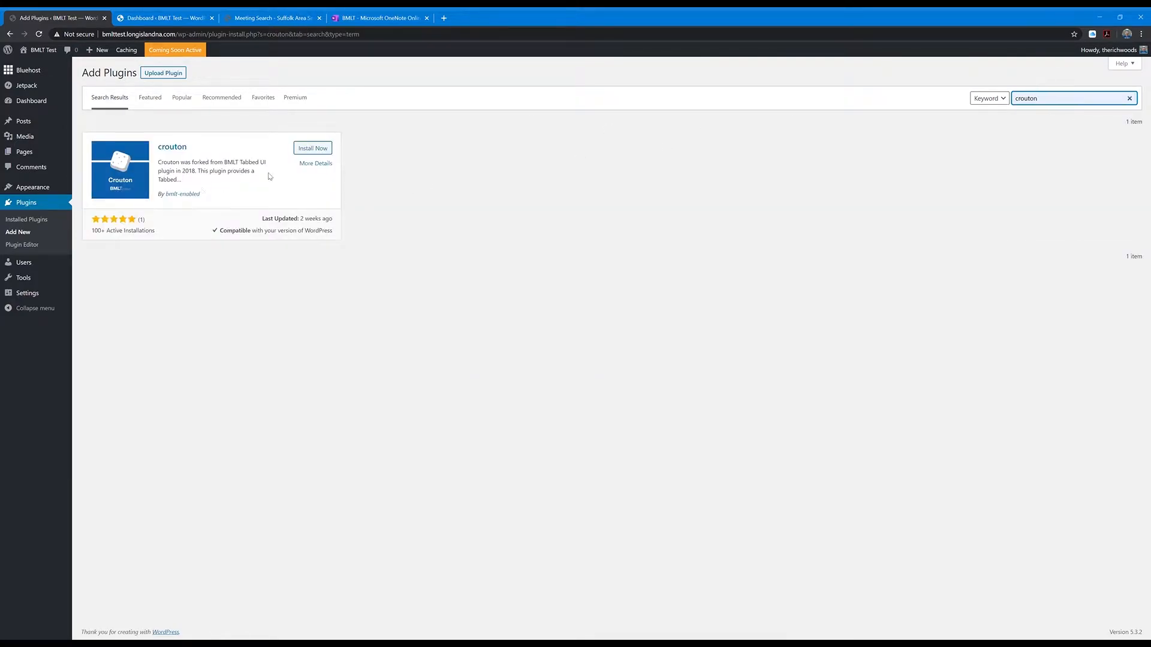
left_click(315, 148)
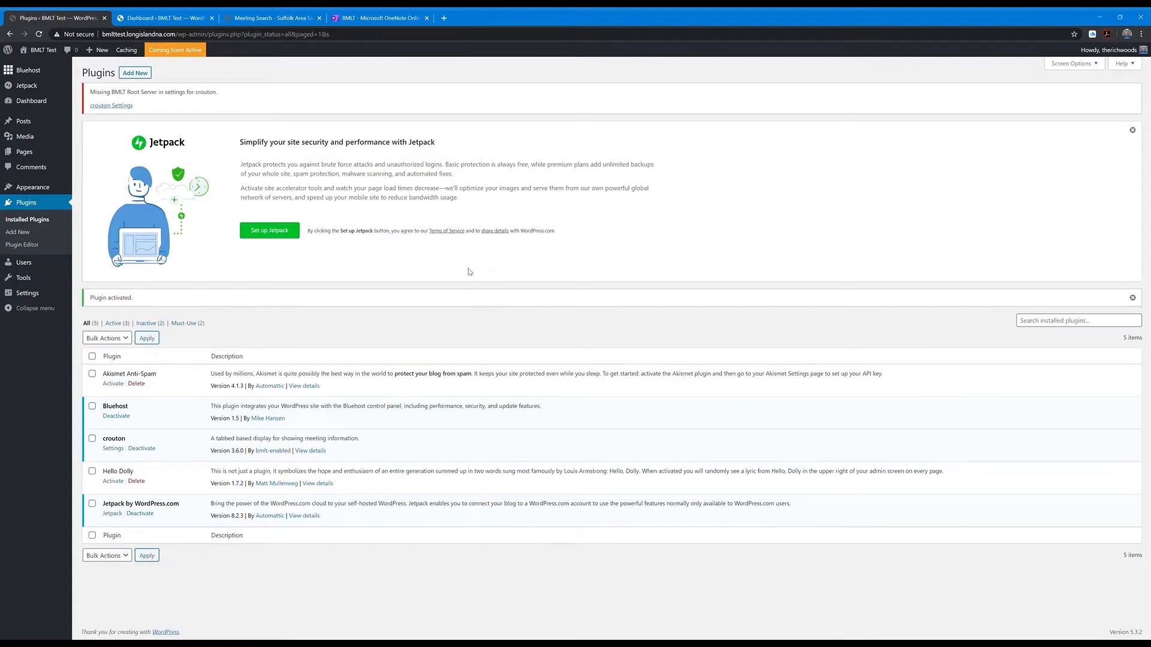
left_click(114, 449)
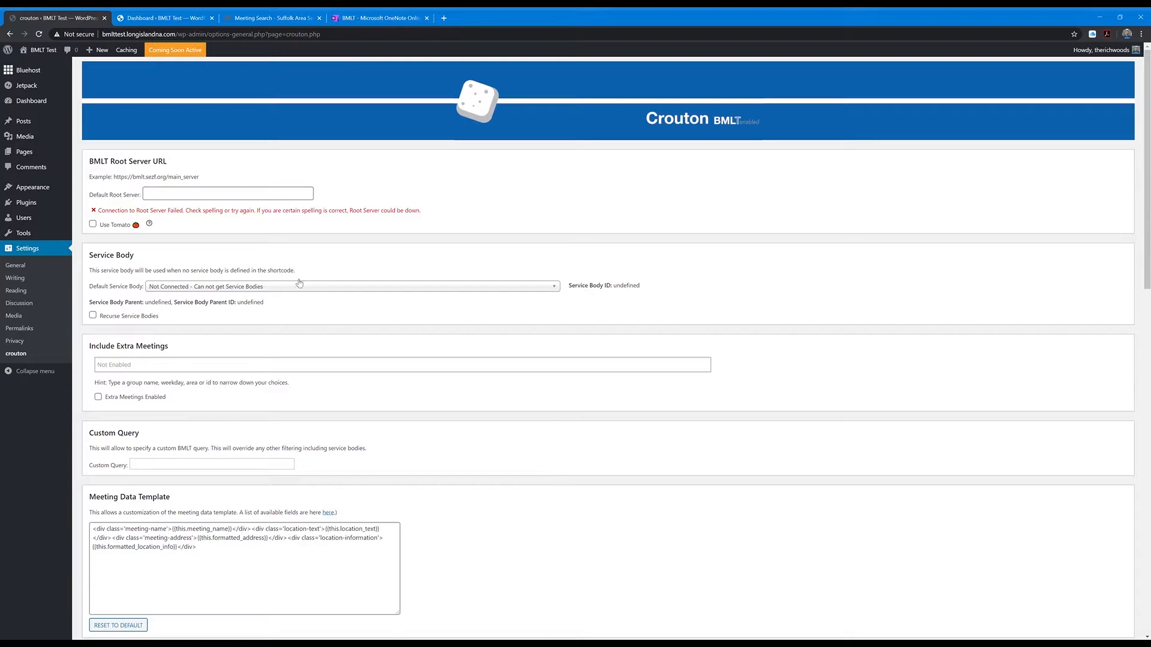
left_click(220, 199)
type("https://bmlt.newyorkna.org/main_server")
left_click(311, 217)
- Paste the Google API key into the crouton settings and save the changes
scroll(269, 406, "down", 3)
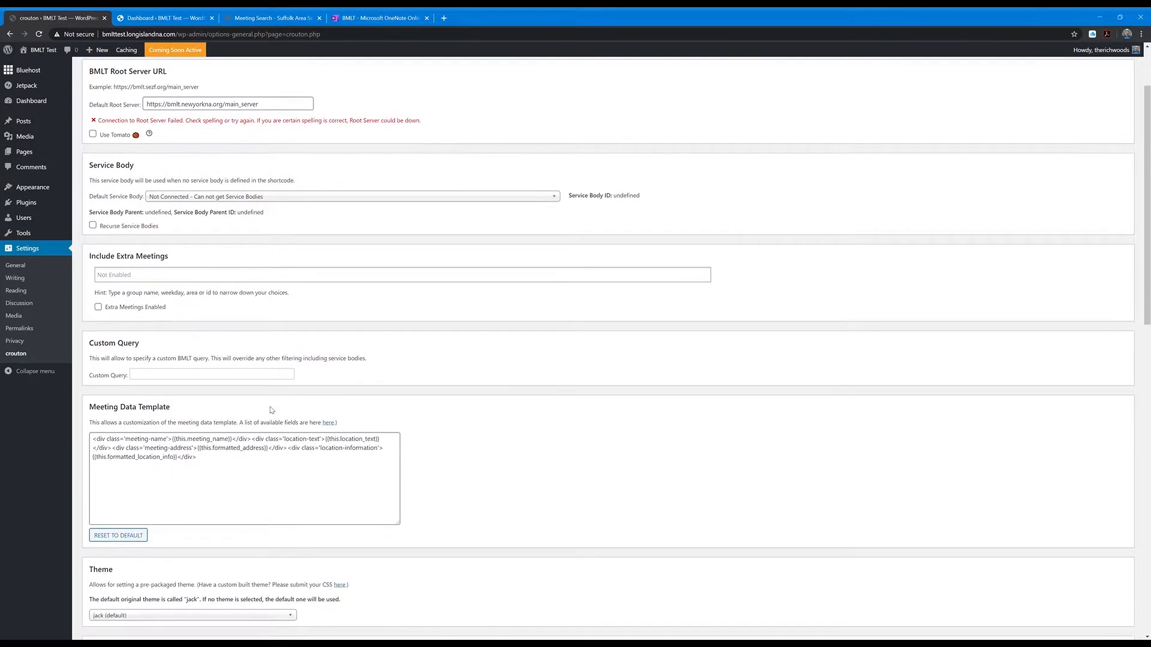
scroll(276, 430, "down", 5)
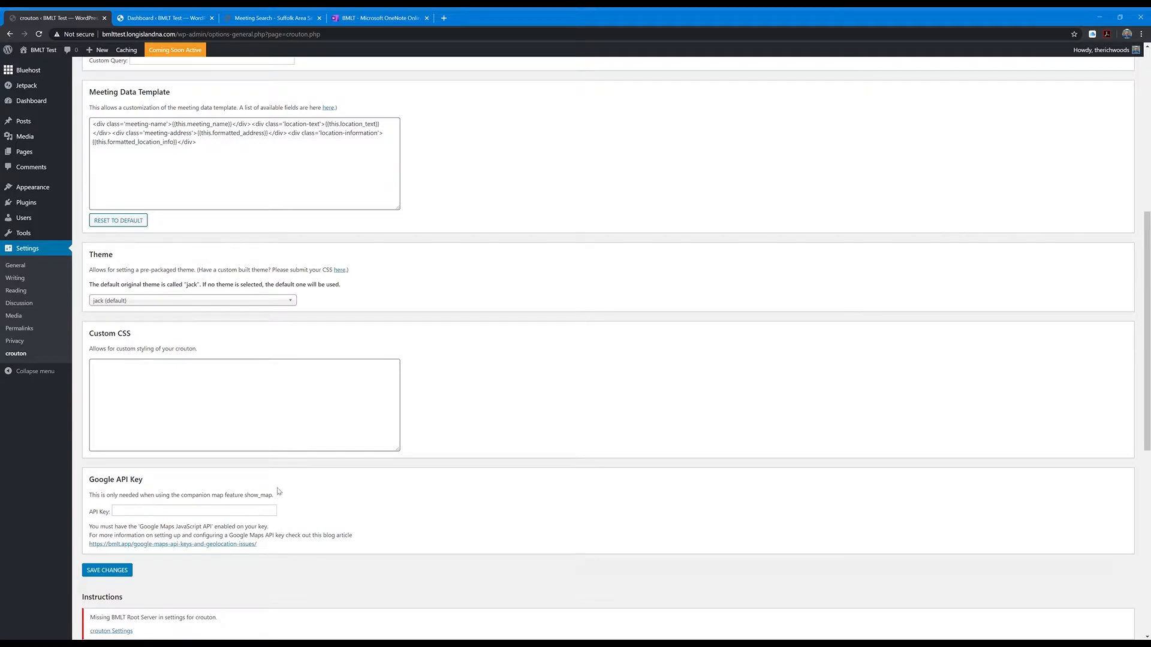
left_click(240, 511)
key("ctrl+v")
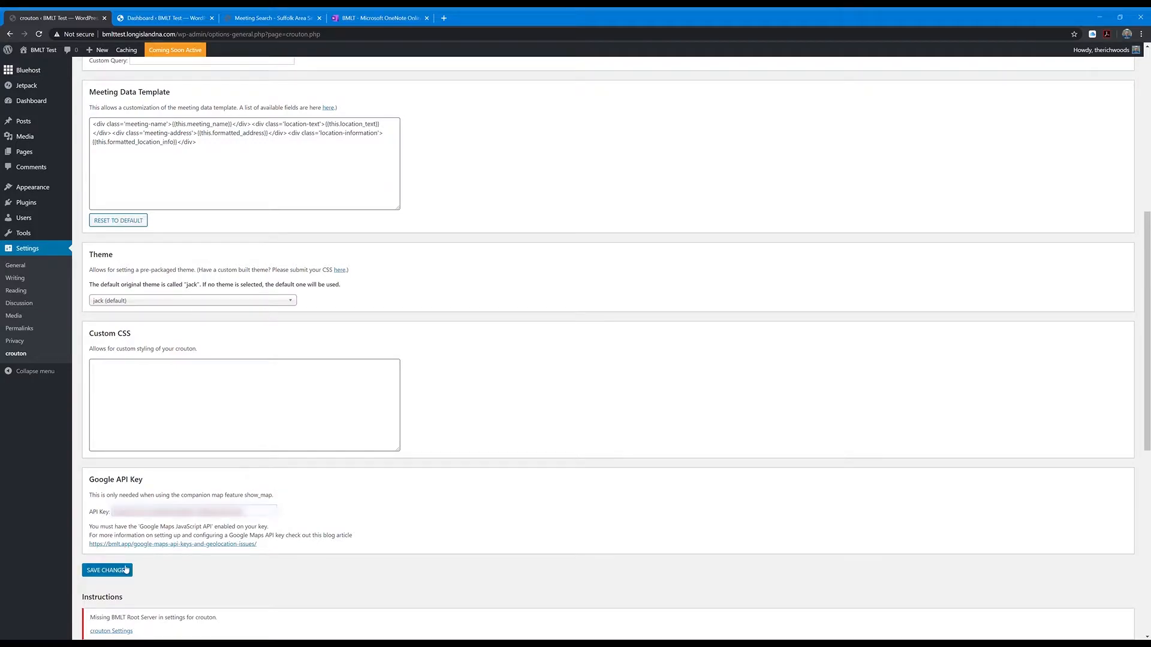
left_click(106, 570)
- Set the default service body to Suffolk Area Service (1001) Eastern New York Region (2) and save the changes
scroll(524, 437, "up", 7)
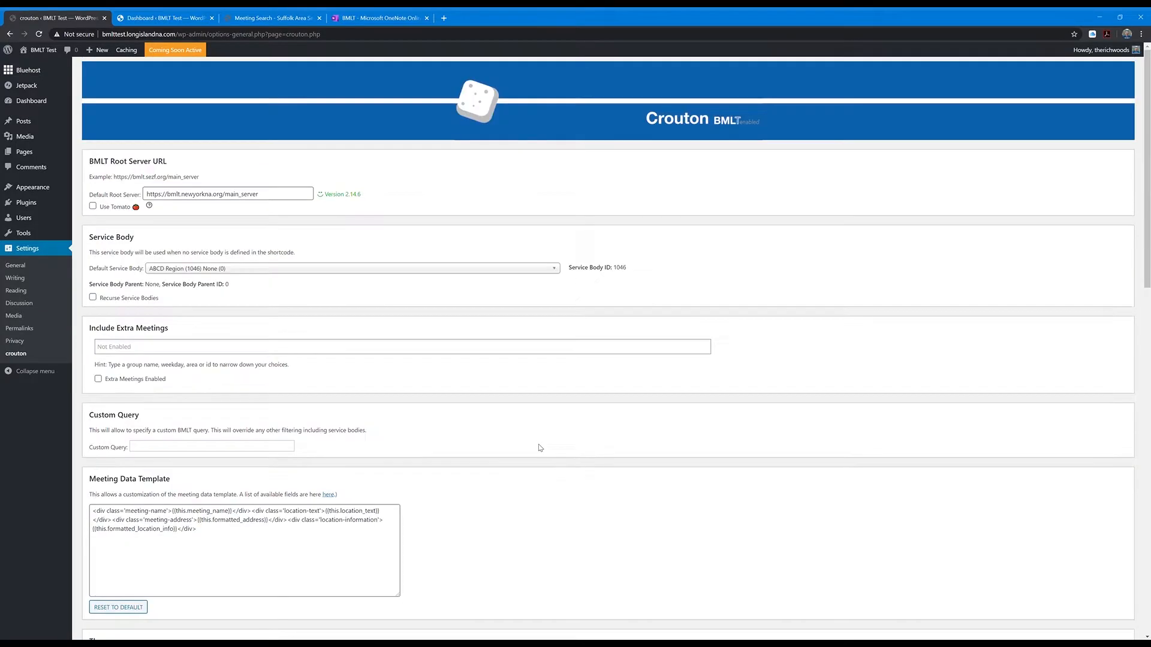
left_click(405, 270)
scroll(434, 300, "down", 10)
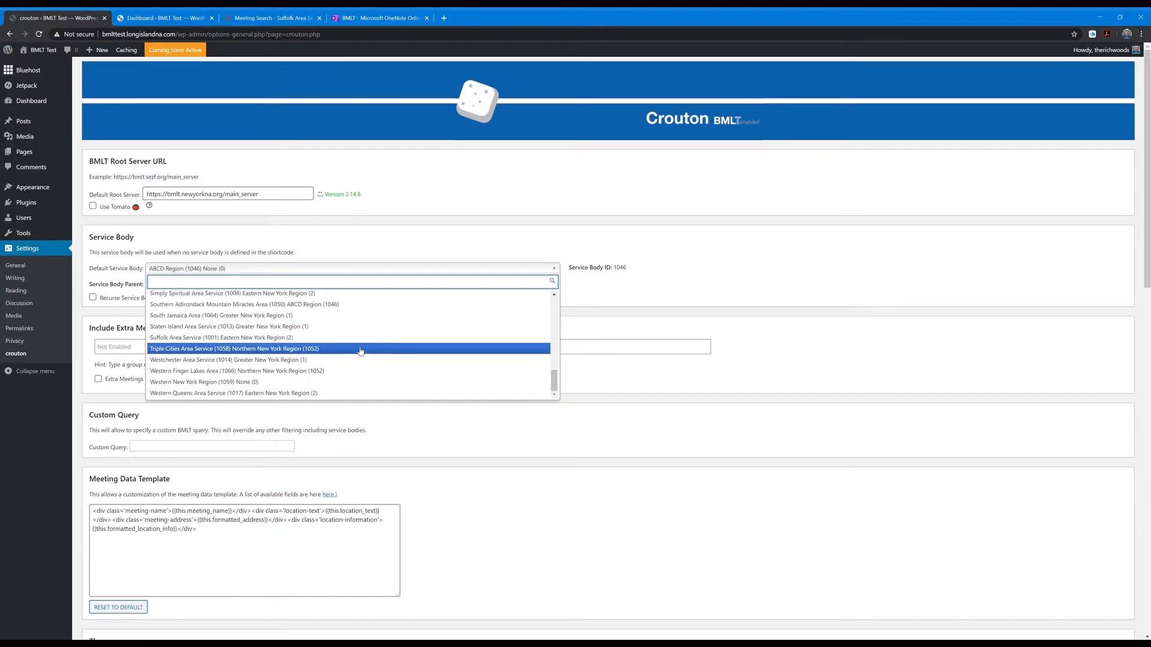
left_click(239, 338)
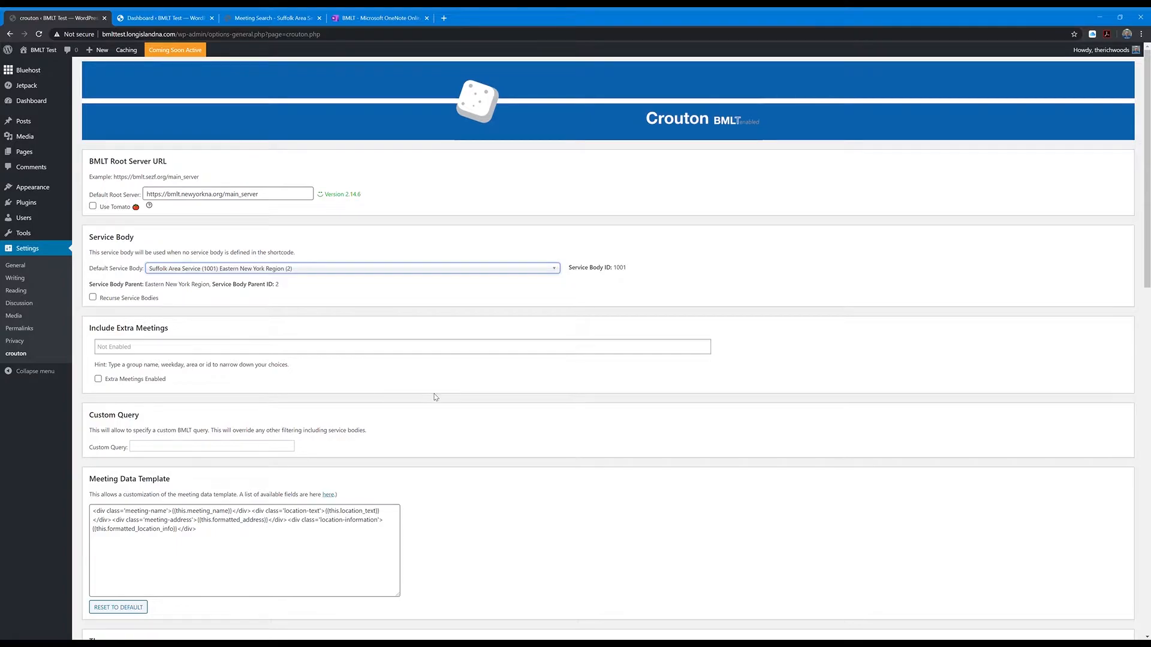
scroll(437, 398, "down", 2)
scroll(474, 402, "down", 3)
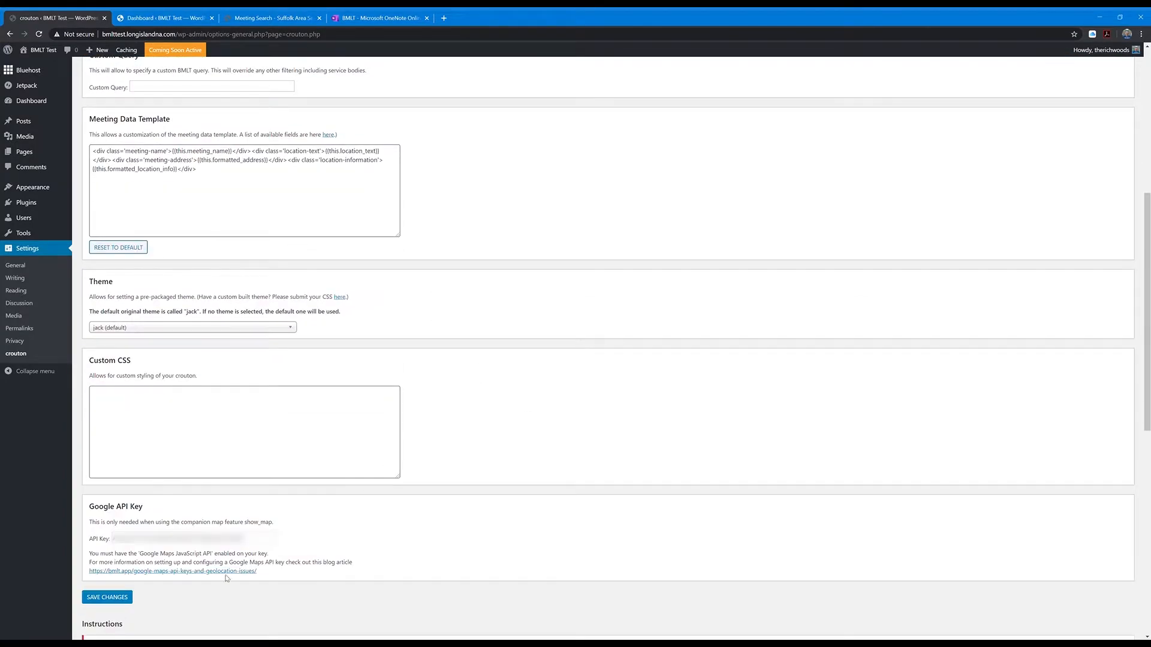
left_click(122, 597)
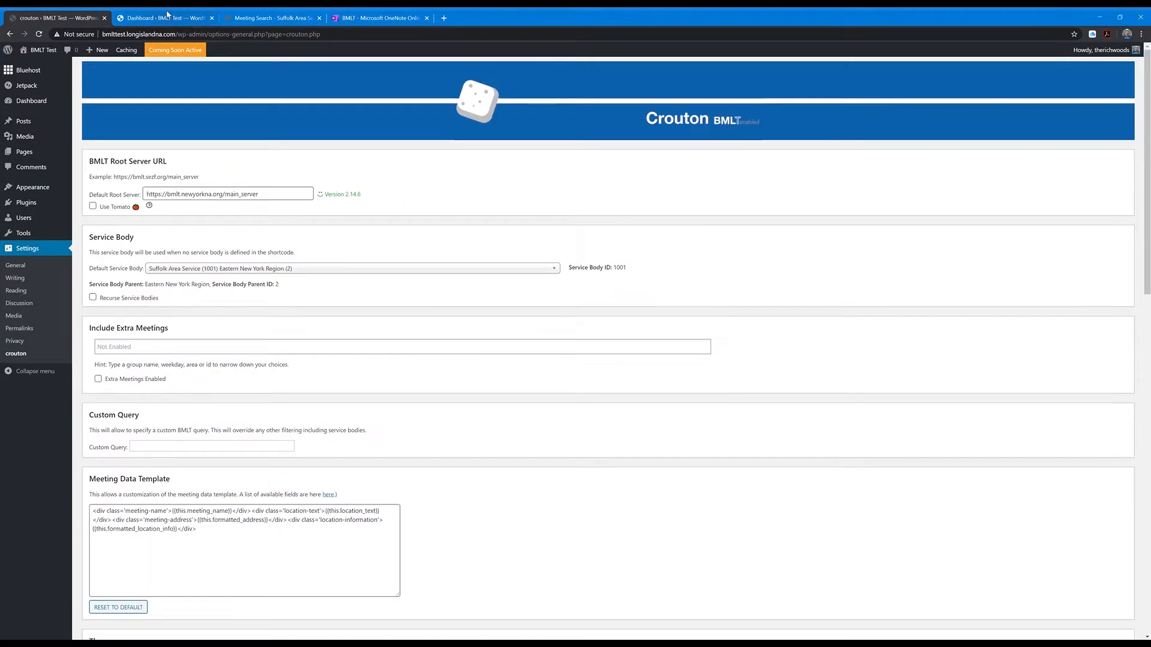
- From the other open dashboard, create a new page titled Crouton with the shortcode [bmlt_tabs] as its content
left_click(169, 16)
mouse_move(42, 187)
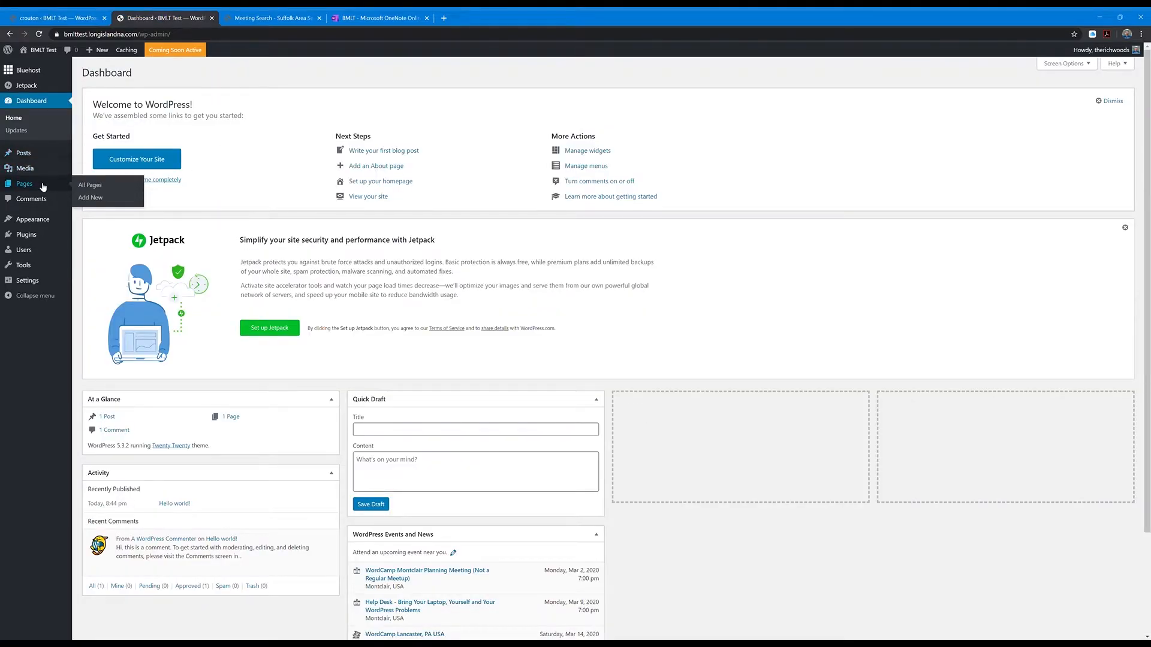
left_click(90, 198)
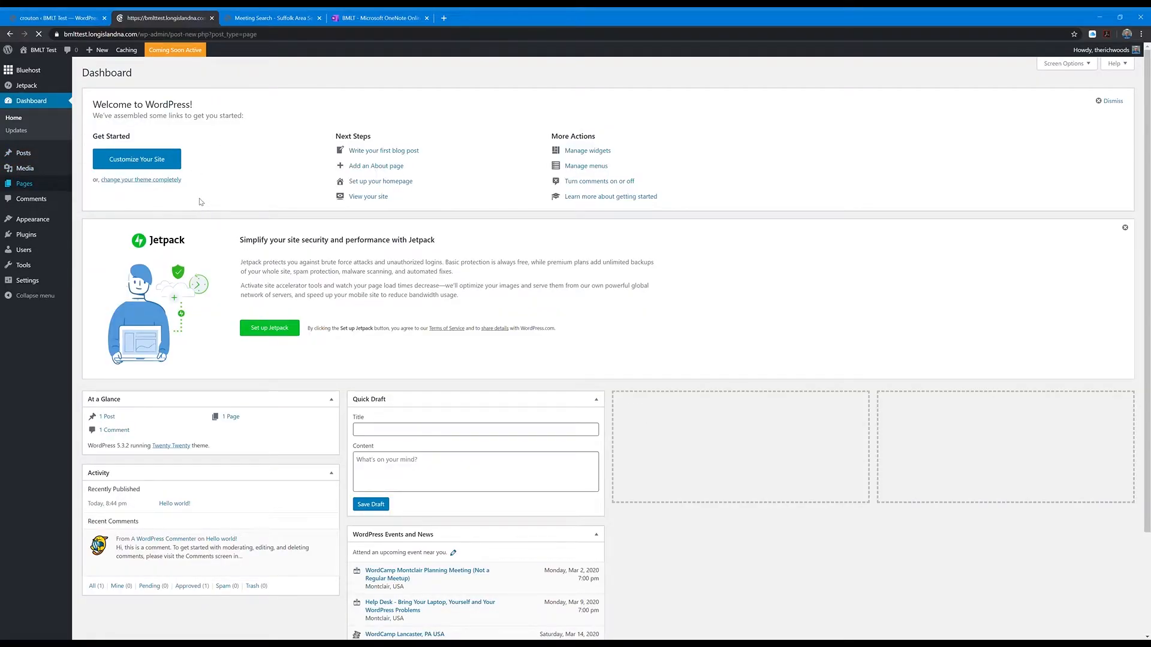
type("Cr")
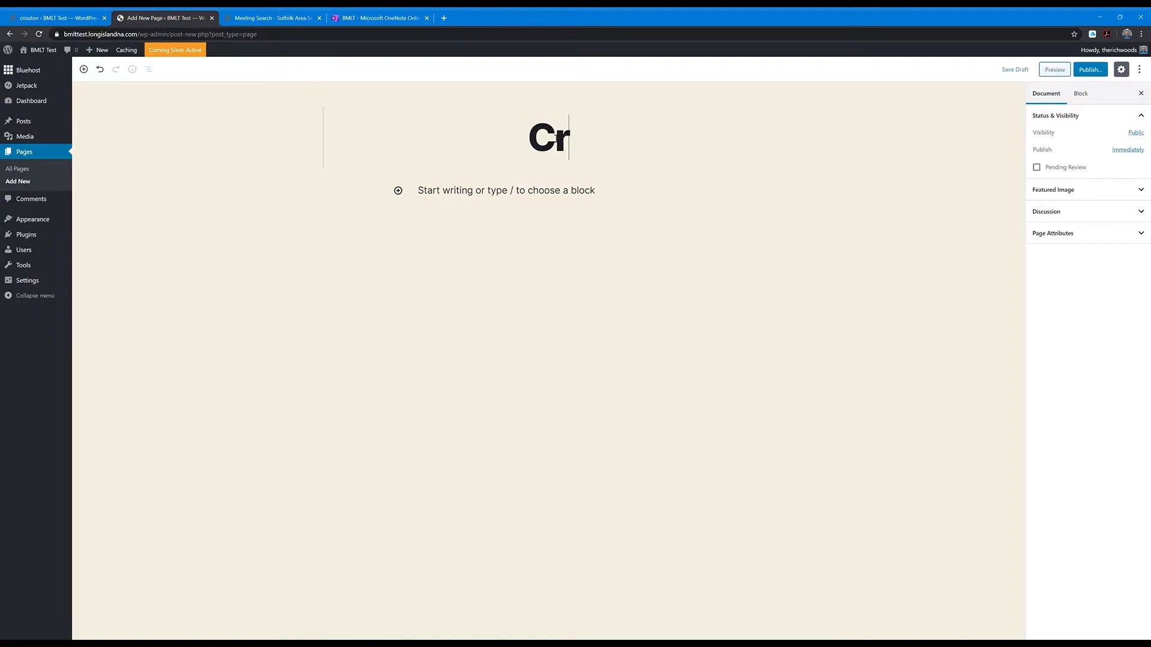
type("outon")
key("Return")
type("[bm")
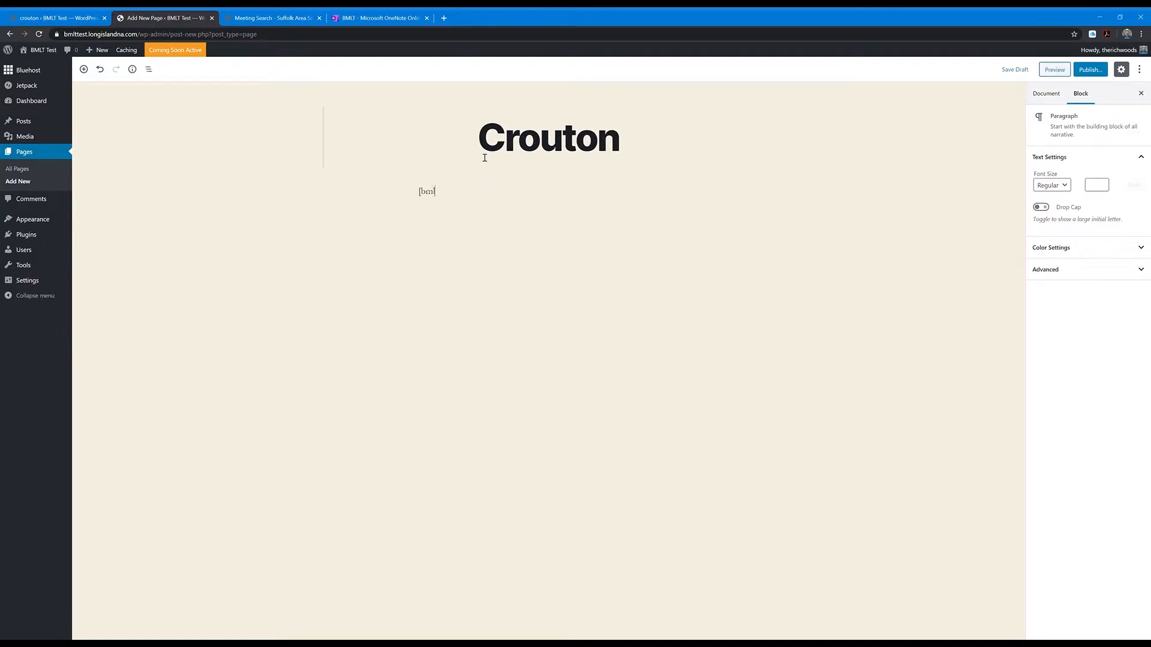
type("lt_tabs]")
- Publish the Crouton page and view the live page in a new browser tab
left_click(1092, 75)
left_click(1092, 72)
middle_click(1060, 162)
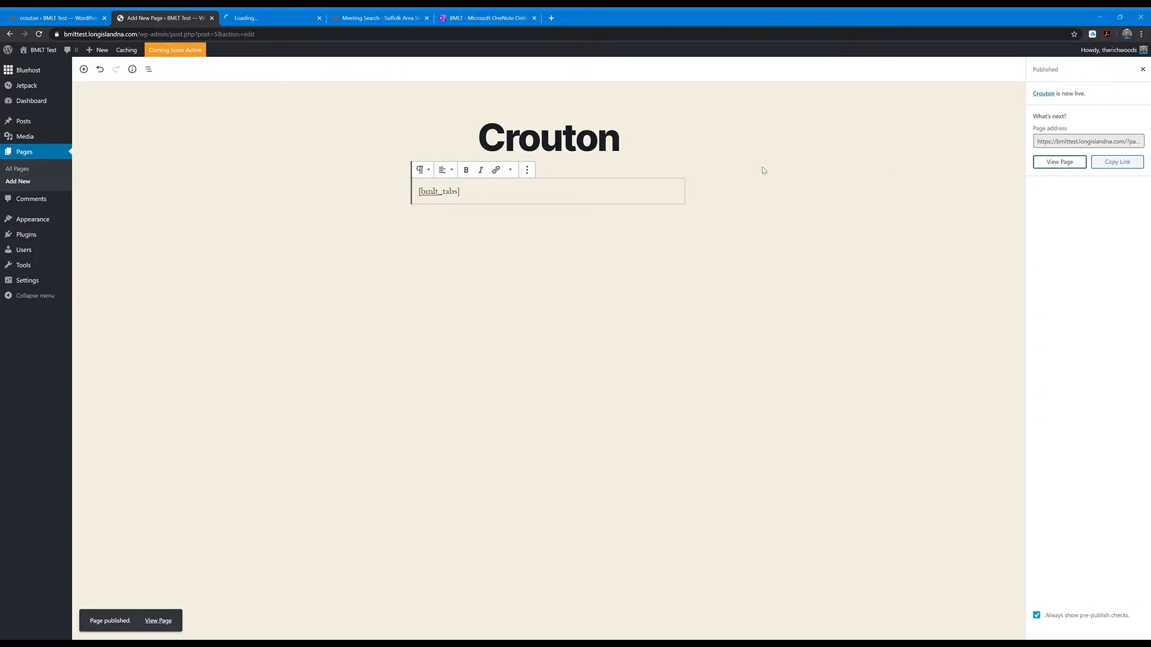
left_click(241, 14)
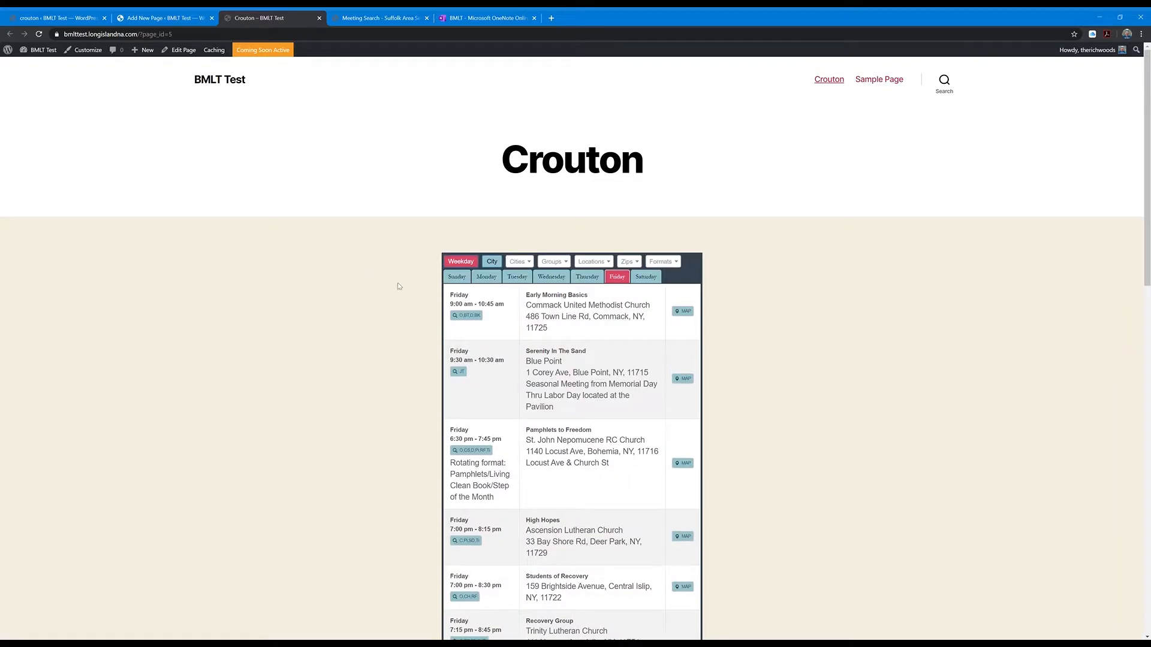
- Look through the Friday meeting list on the live Crouton page
scroll(401, 282, "down", 1)
scroll(404, 294, "down", 10)
scroll(420, 302, "up", 8)
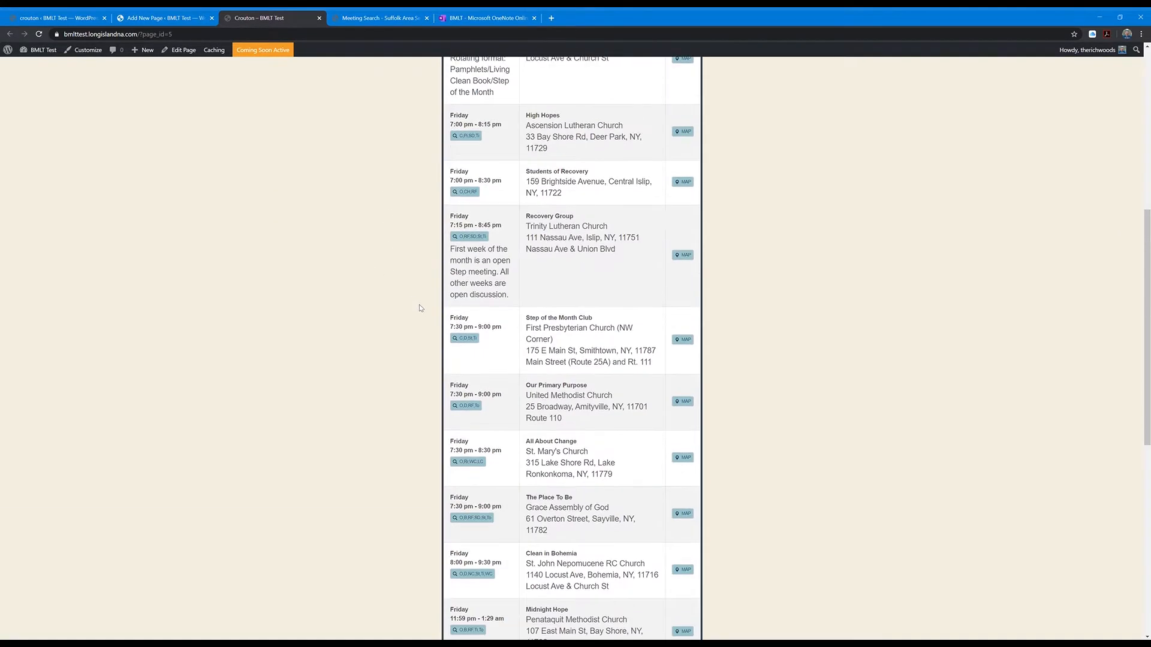
scroll(424, 312, "up", 2)
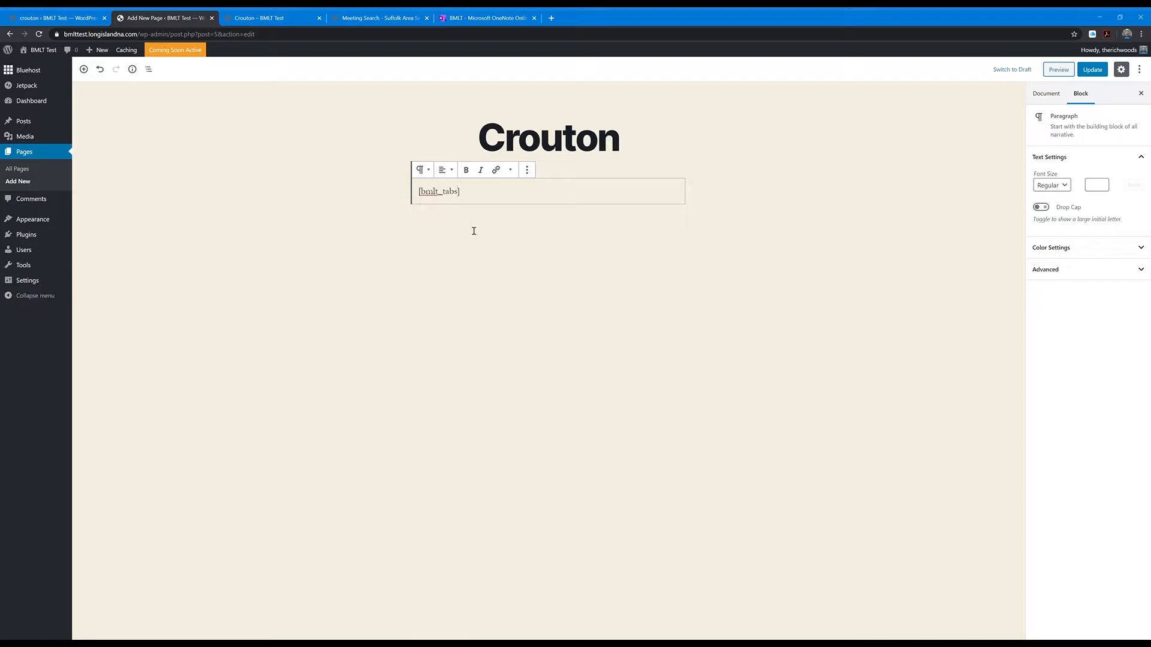
- In the crouton settings, look up the Heart of Long Island Area ID among the default service body choices without changing the selection
left_click(57, 18)
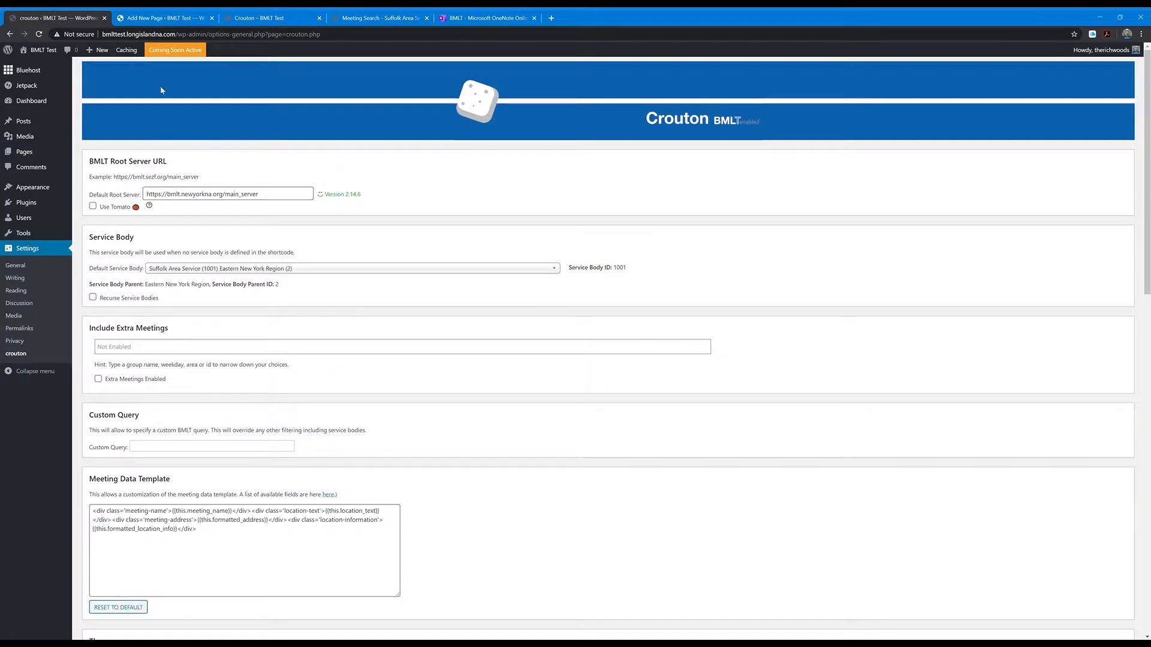
left_click(324, 271)
scroll(359, 355, "up", 5)
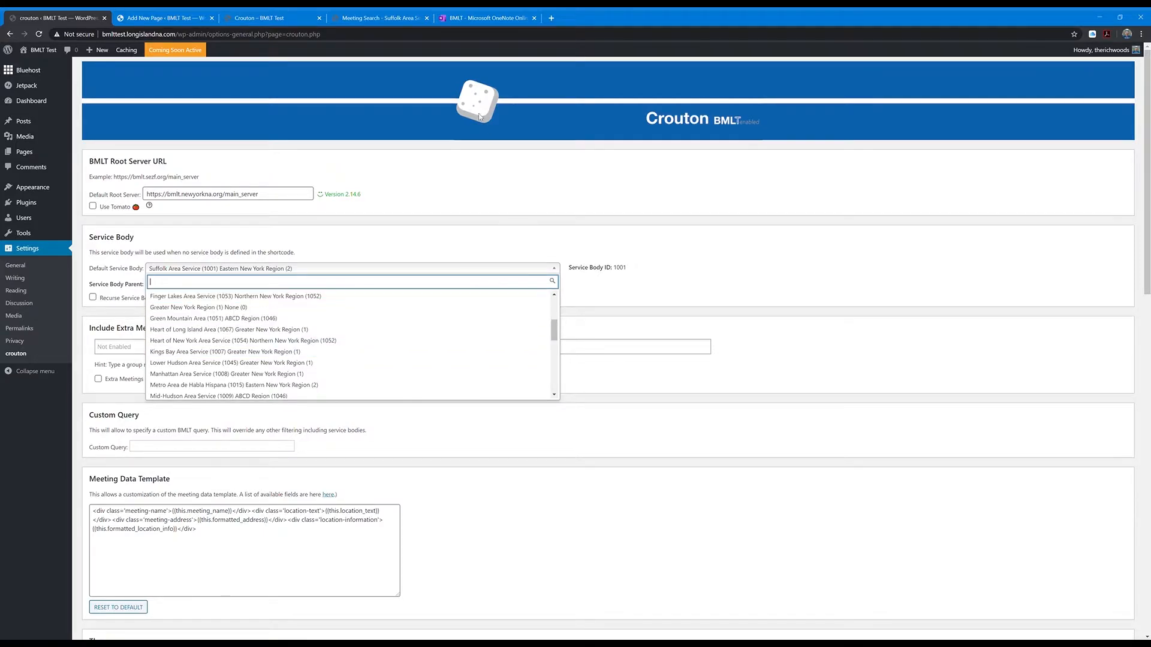
left_click(447, 241)
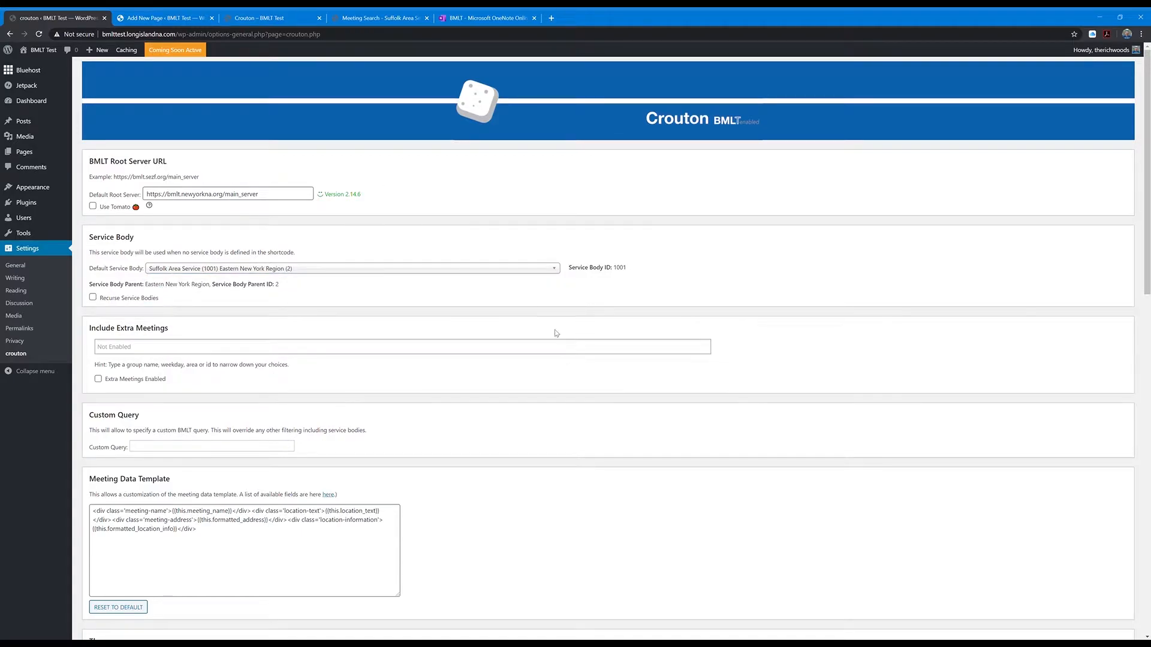
- Read the Service Body Parameter instructions and check the ID of the default service body
scroll(574, 367, "down", 5)
scroll(574, 366, "down", 10)
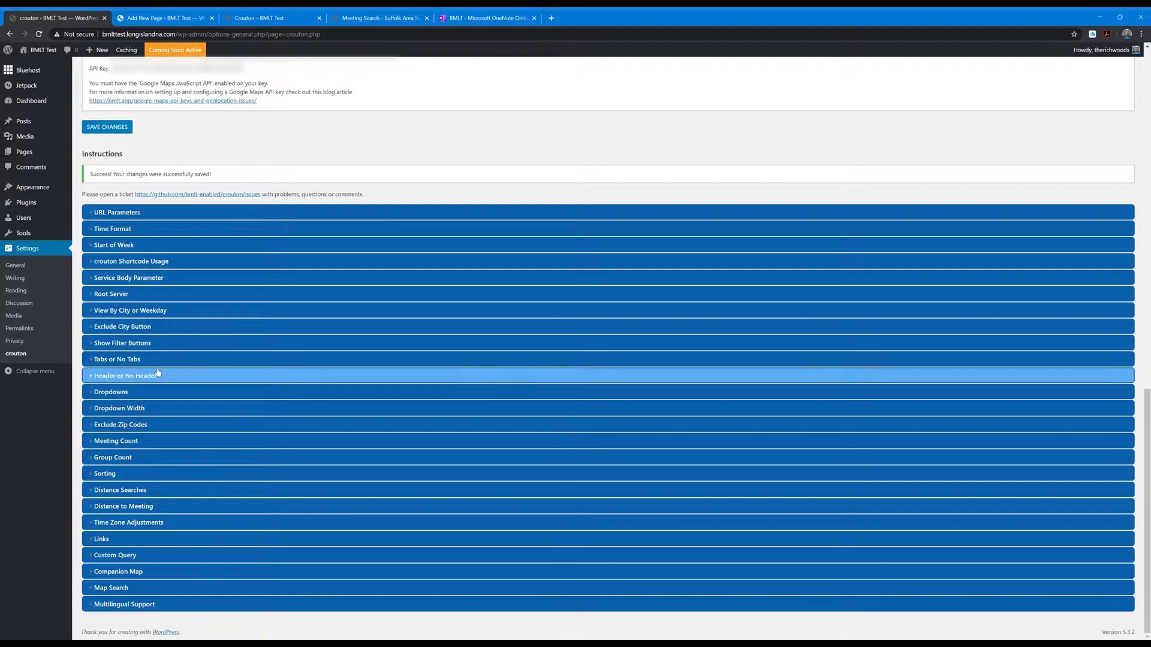
left_click(112, 282)
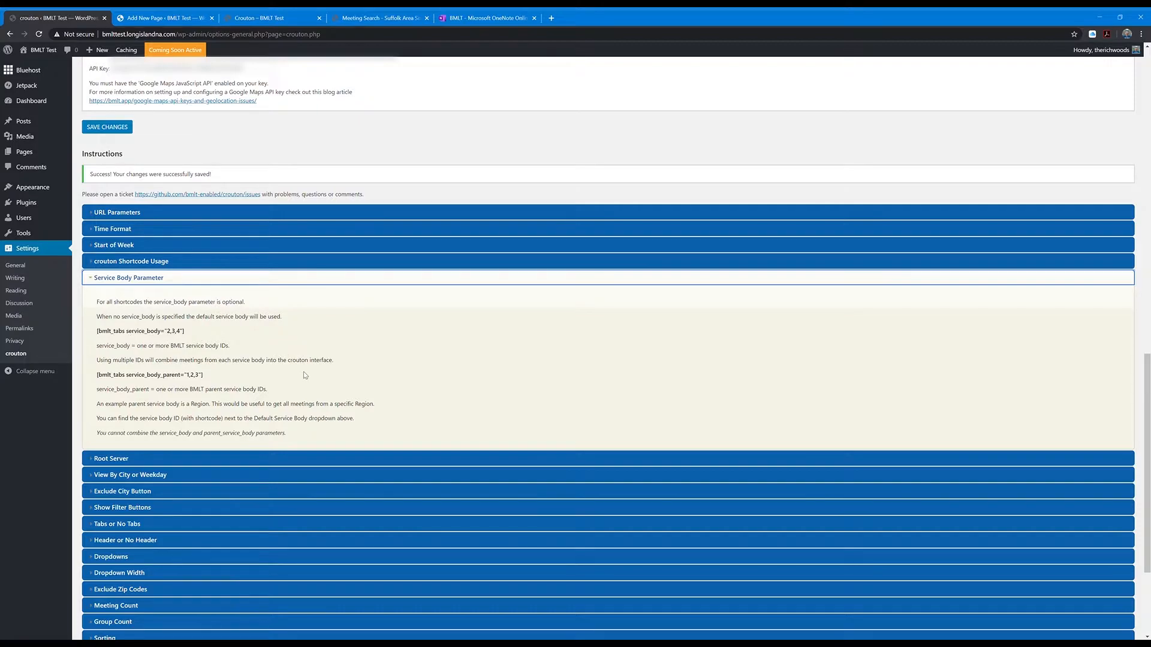
scroll(367, 388, "up", 20)
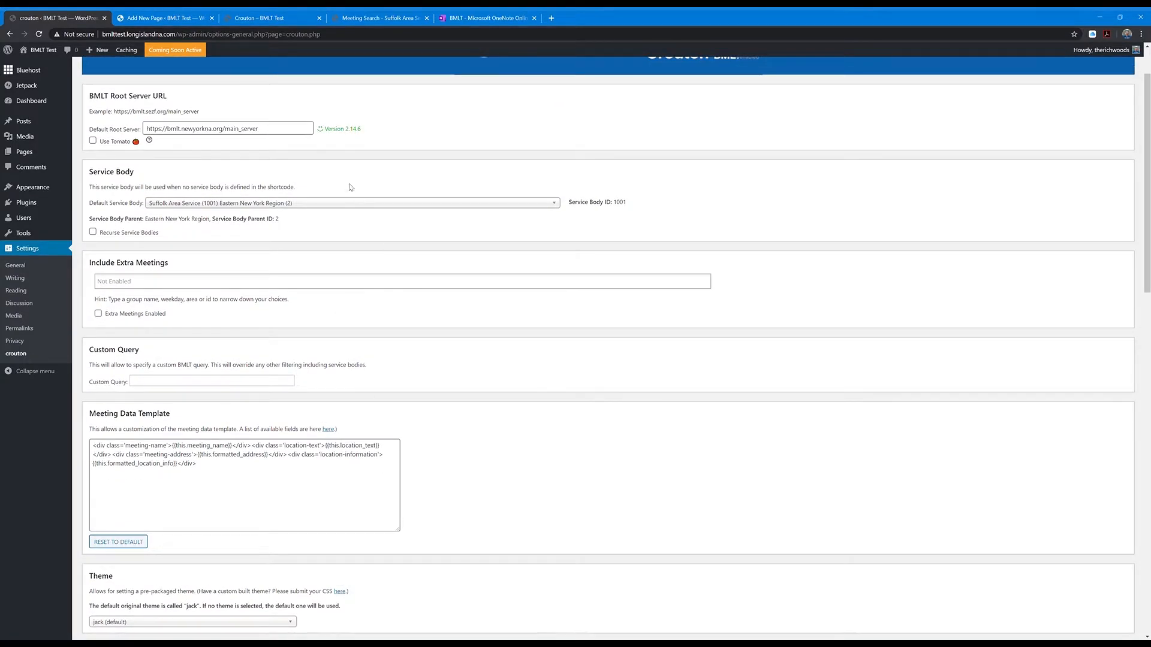
- Add service_body="1001, 1067" to the Crouton page's bmlt_tabs shortcode, update the page and check the reloaded live page
left_click(164, 18)
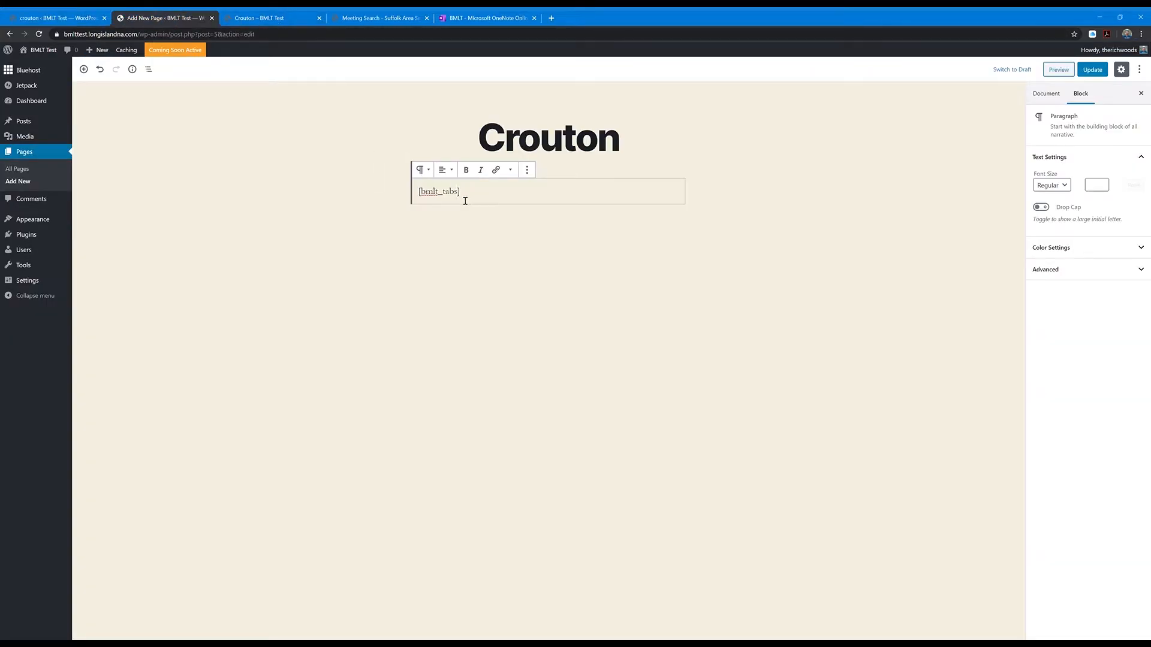
type("service_body=\"1001, 1067\"")
left_click(1090, 70)
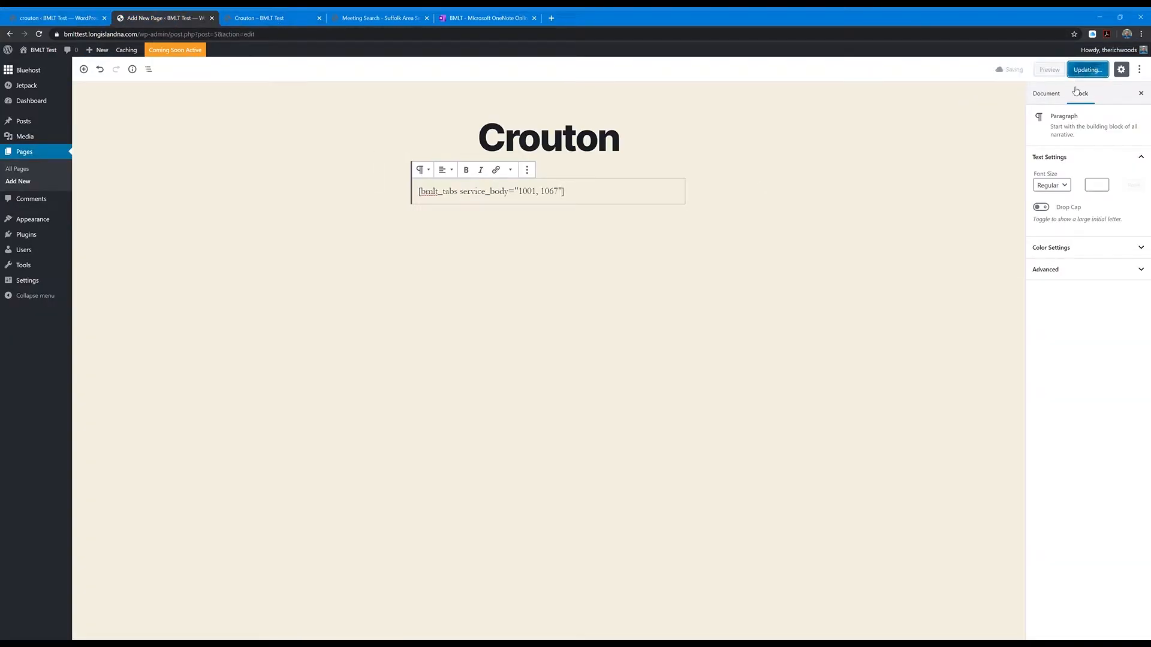
key("F5")
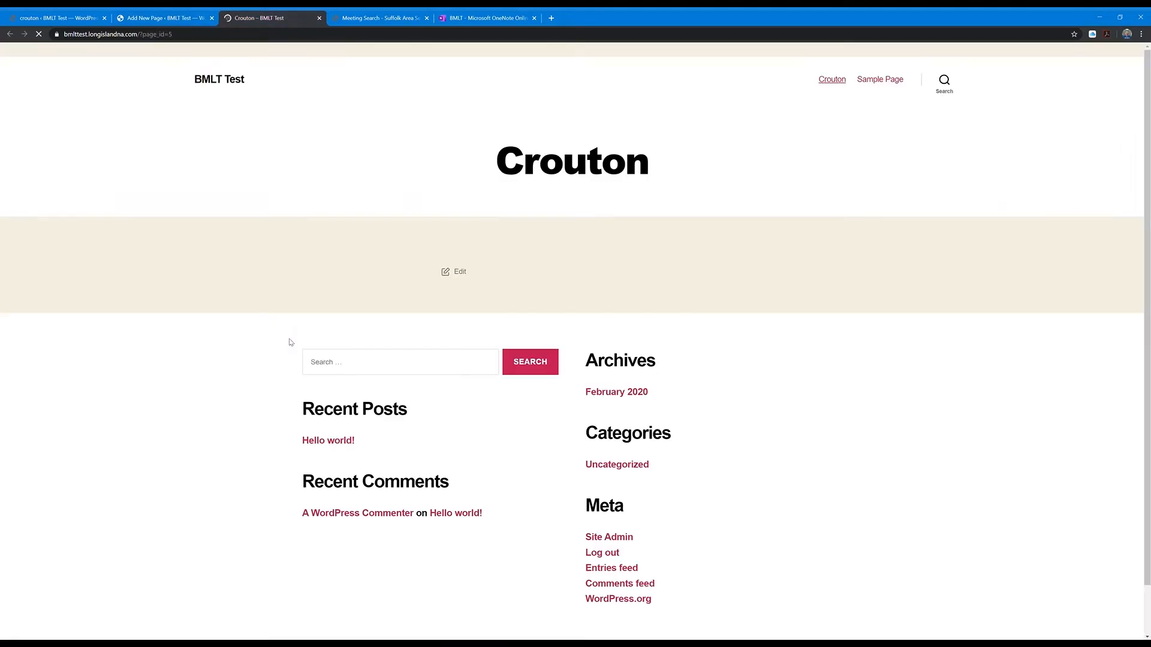
scroll(479, 350, "down", 8)
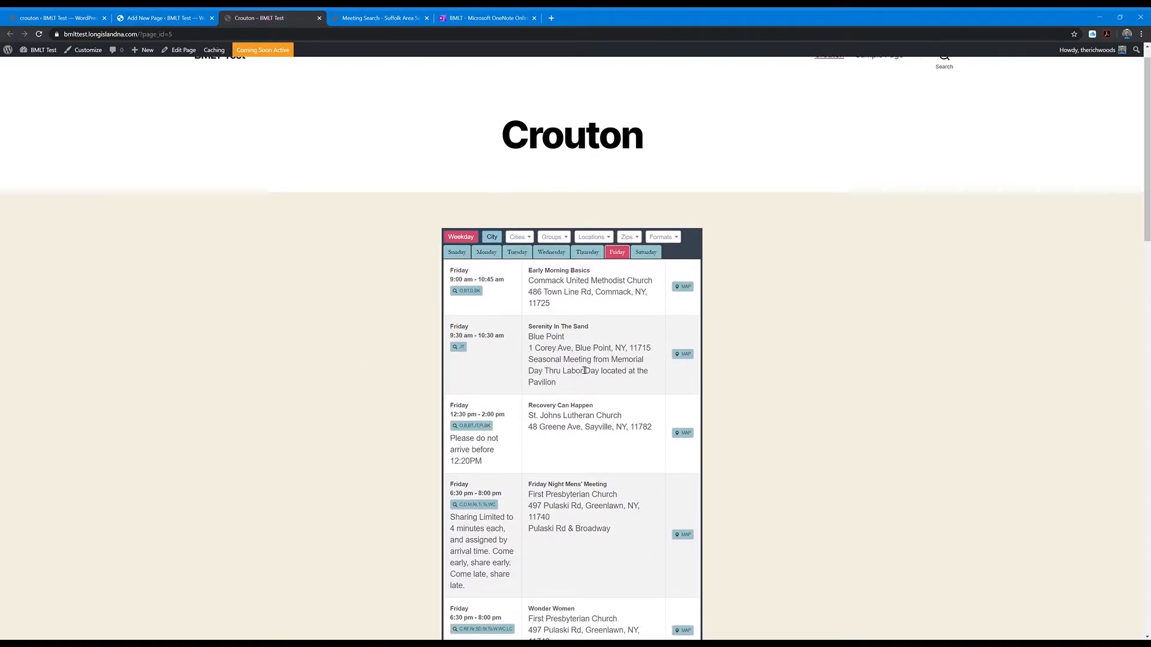
scroll(587, 373, "up", 8)
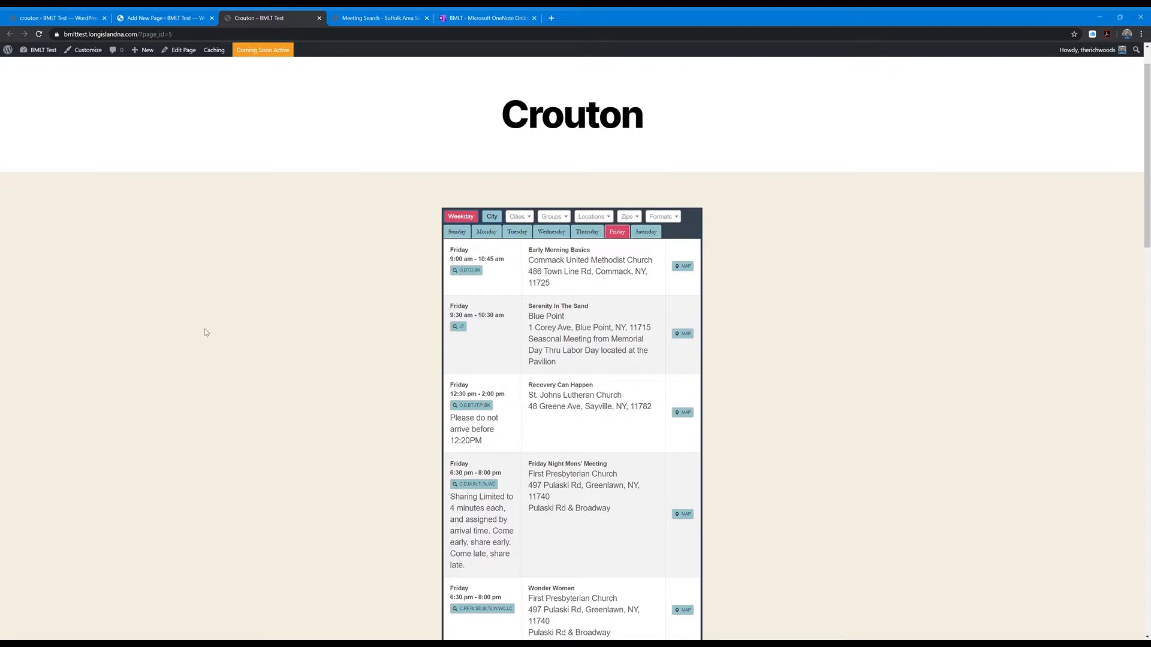
- Consult the Dropdowns instructions, add has_areas='1' to the page's bmlt_tabs shortcode and update the page
left_click(90, 22)
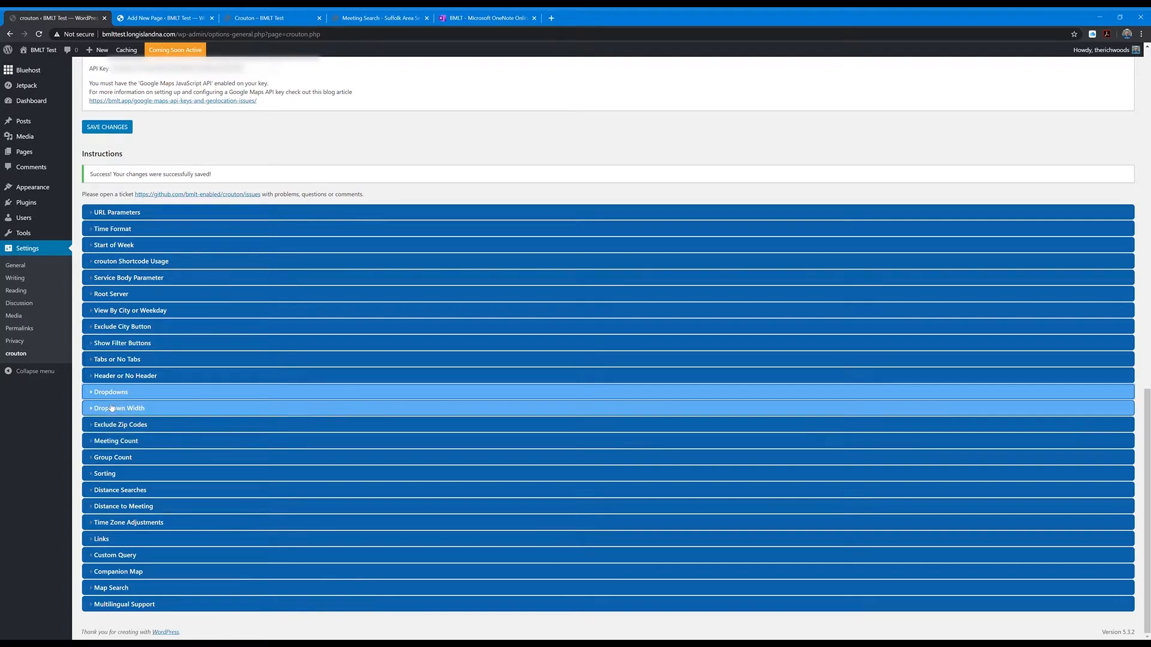
left_click(93, 398)
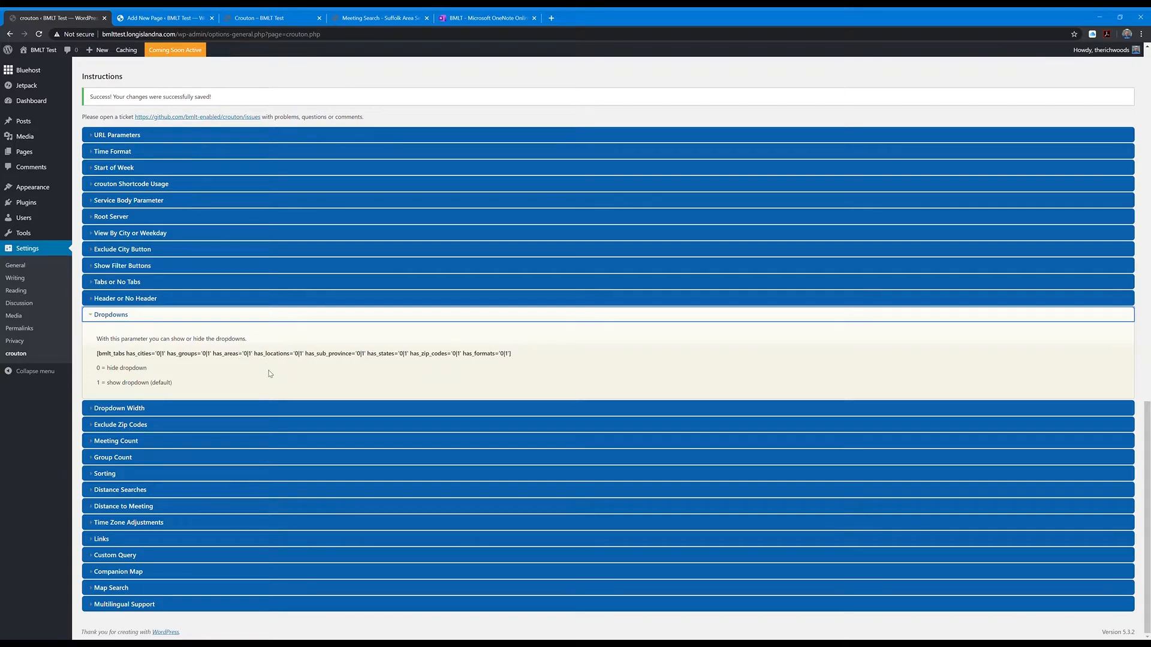
left_click(162, 18)
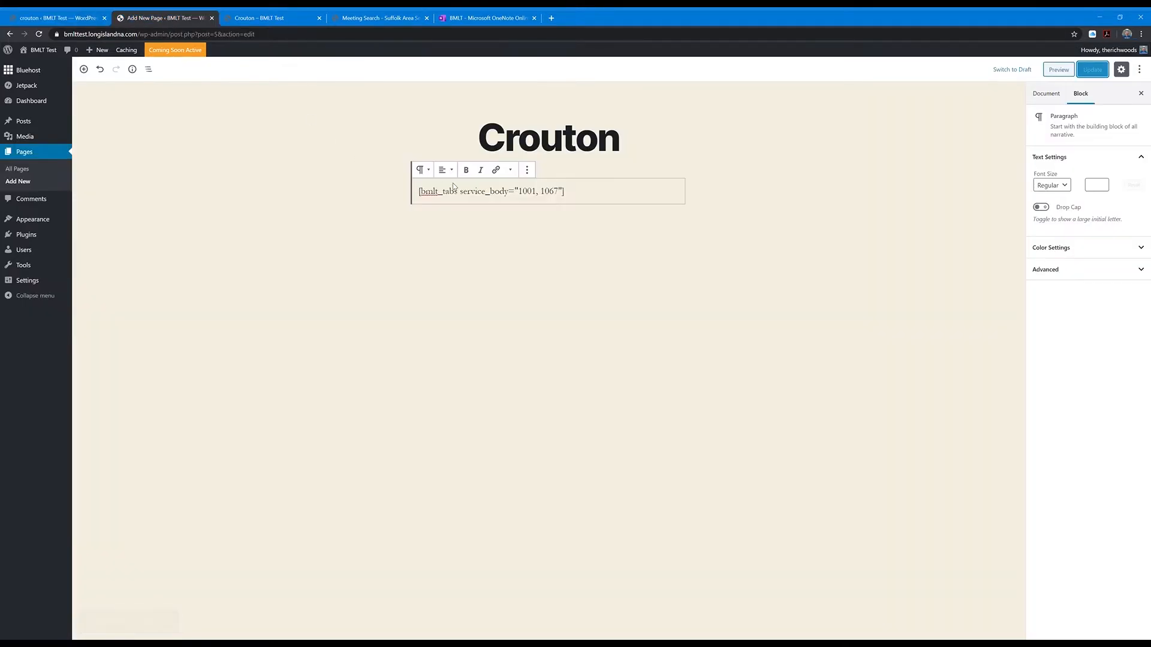
left_click(564, 193)
type("has_areas='1'")
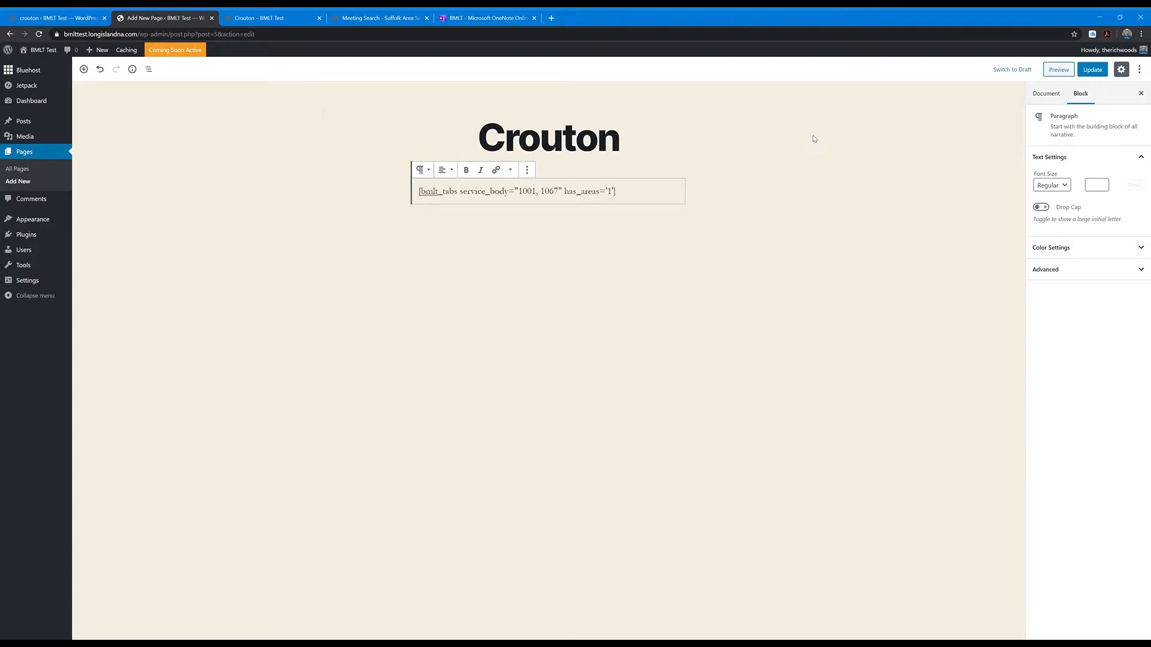
left_click(1102, 70)
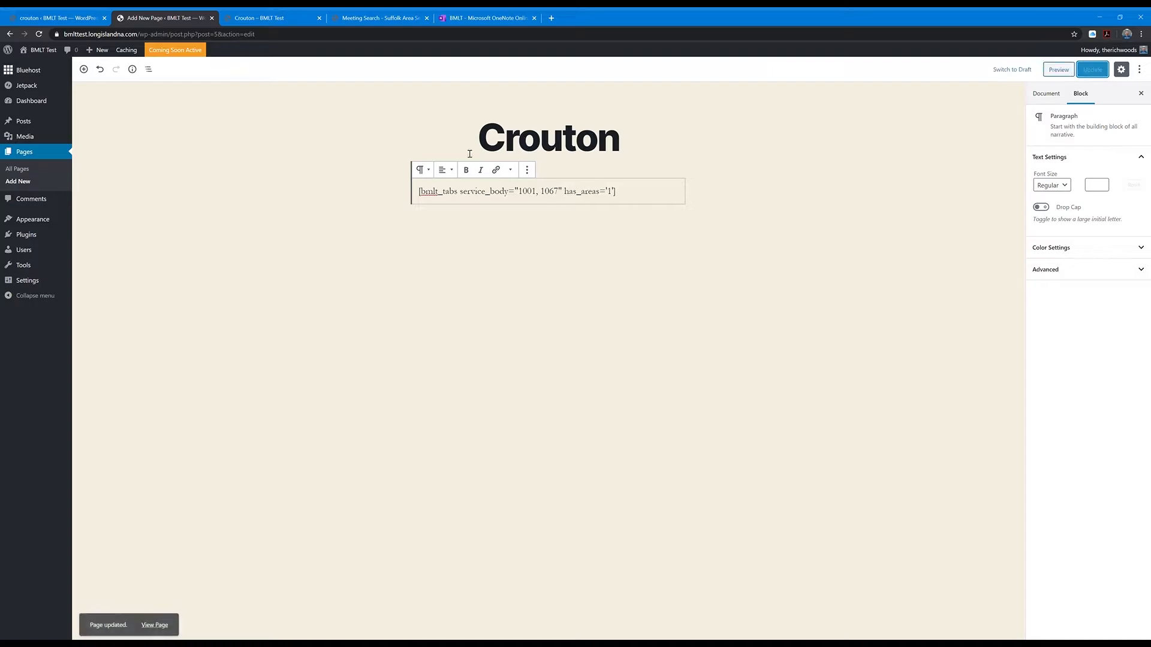
- Reload the live page and filter the meetings by area, first Suffolk Area Service and then Heart of Long Island Area
left_click(276, 17)
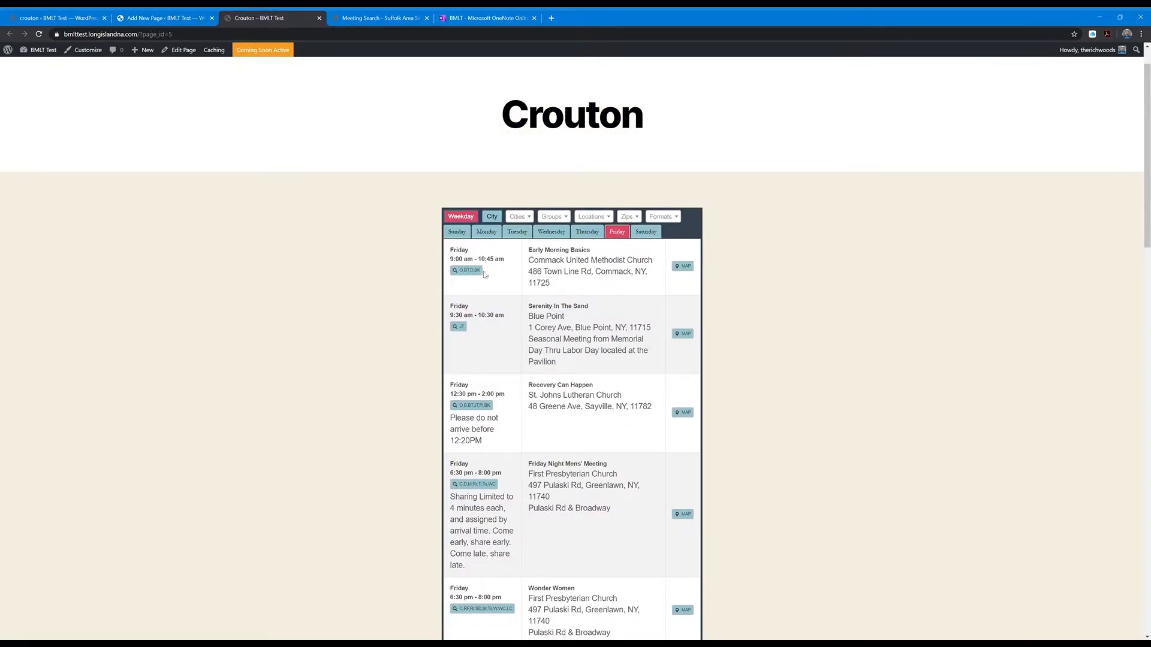
key("F5")
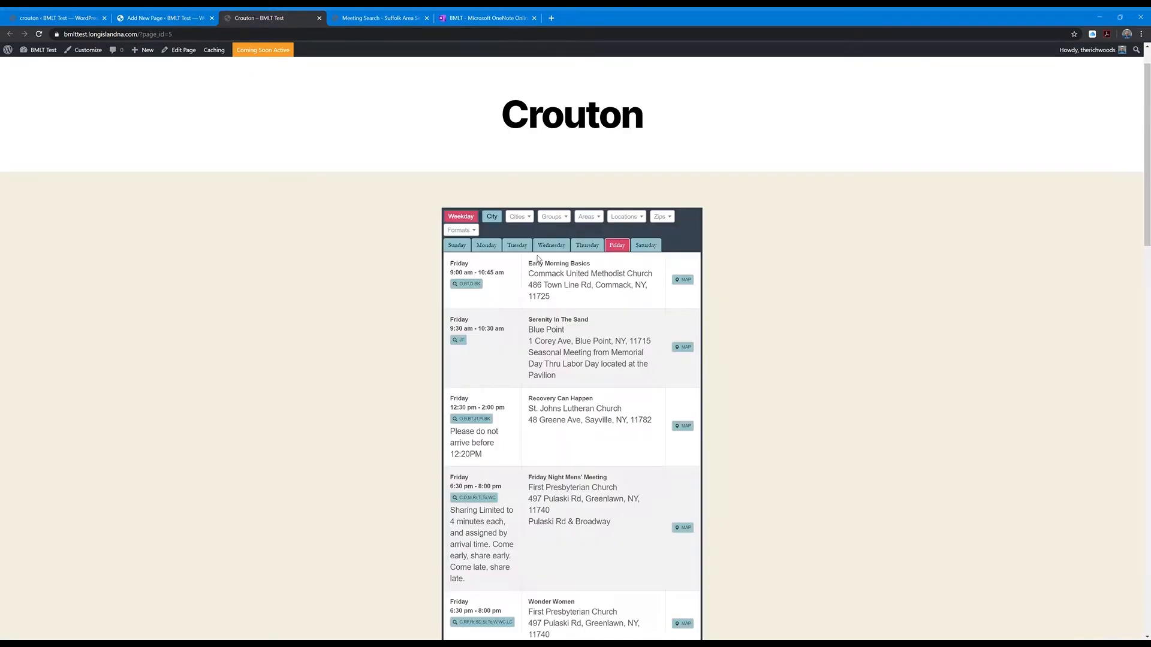
left_click(589, 218)
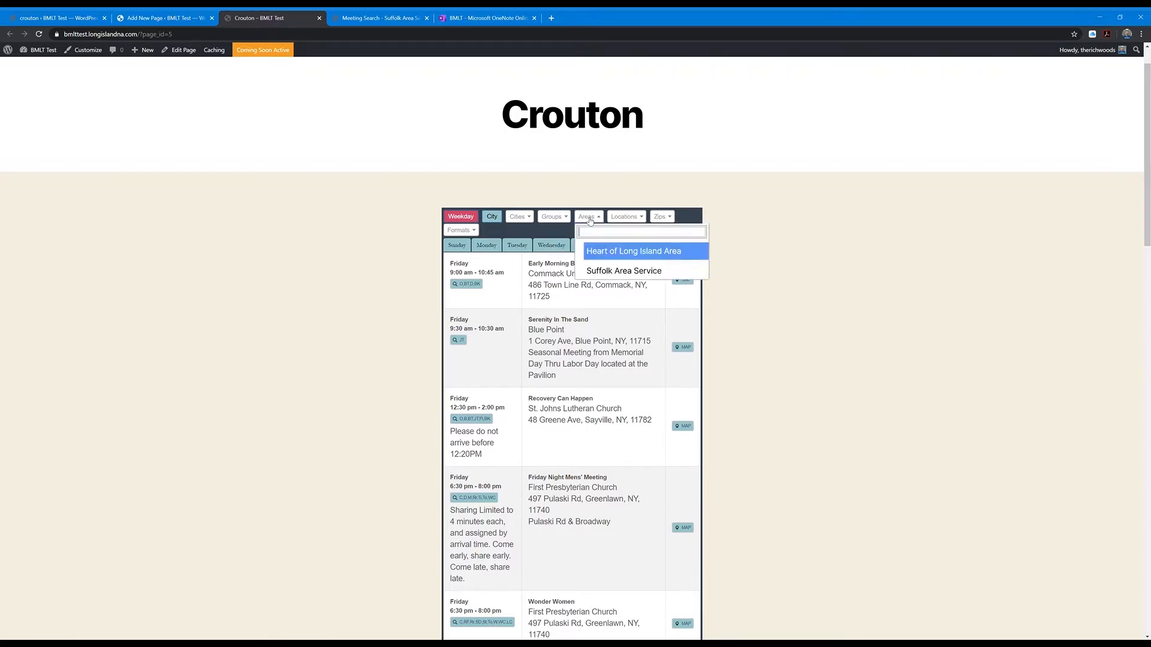
left_click(605, 269)
left_click(598, 218)
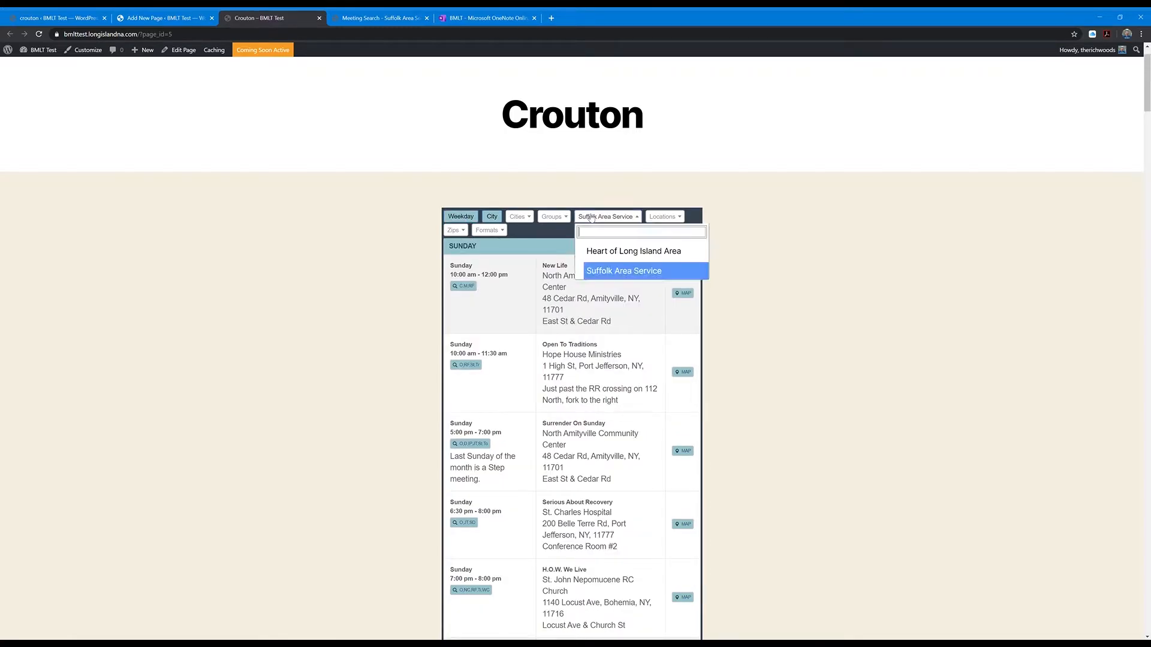
left_click(603, 254)
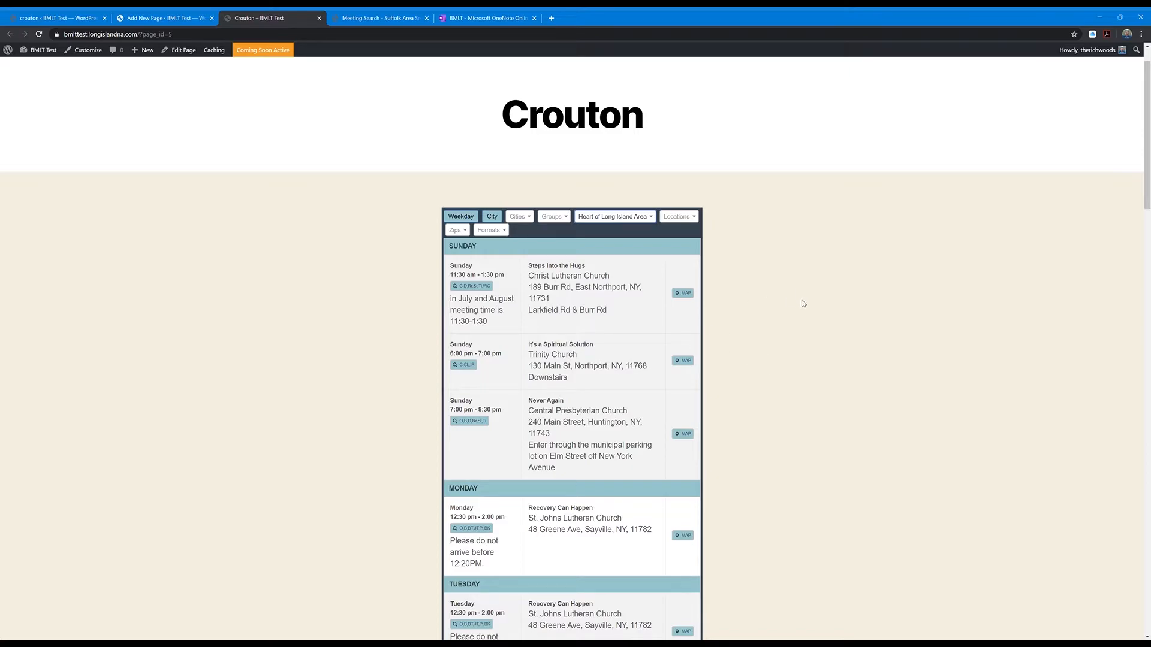
scroll(399, 358, "down", 3)
scroll(407, 367, "up", 4)
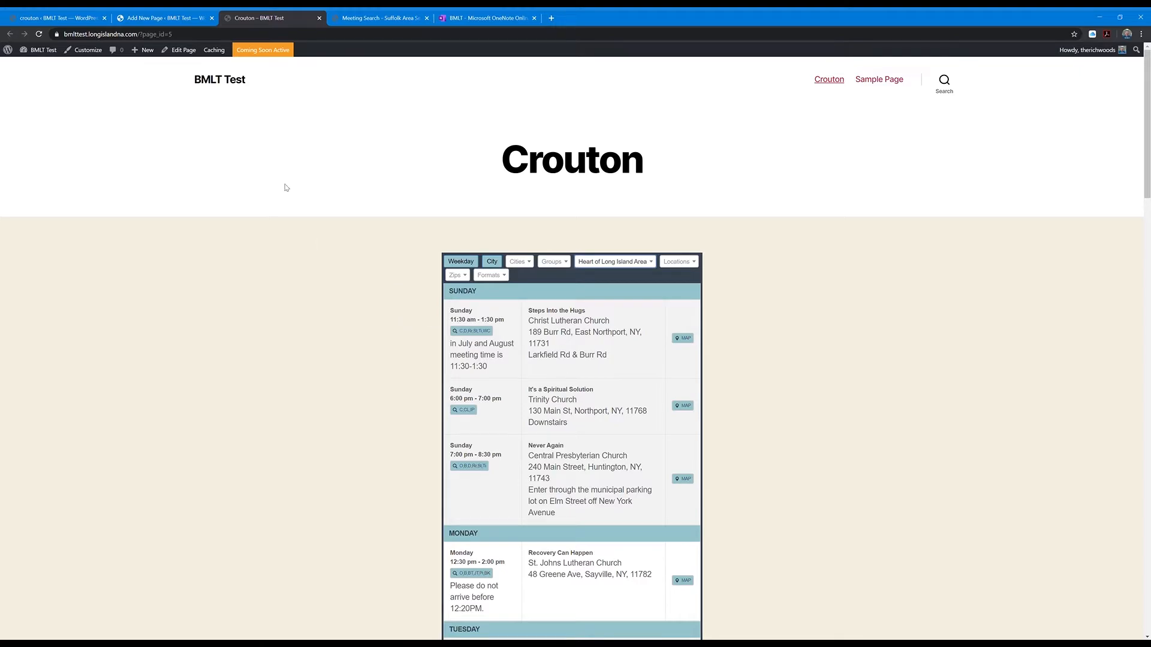
- Insert "Suffolk Area has [group_count] groups with [meeting_count] meetings" above the bmlt_tabs shortcode, update the page and reload the live page
left_click(69, 15)
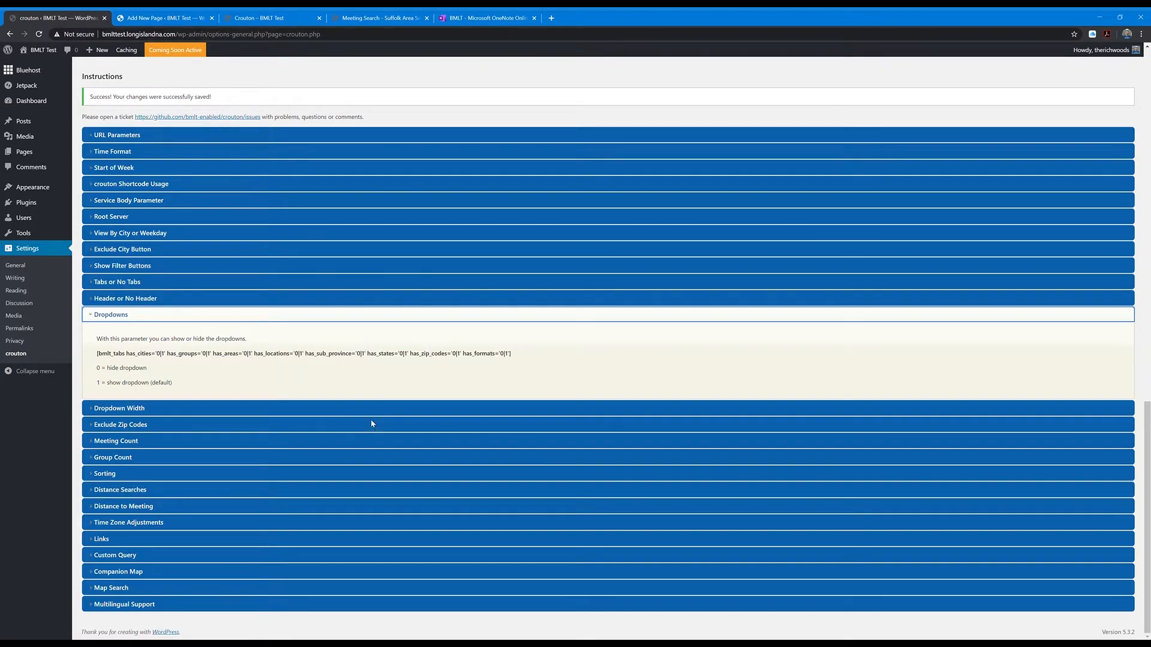
left_click(133, 459)
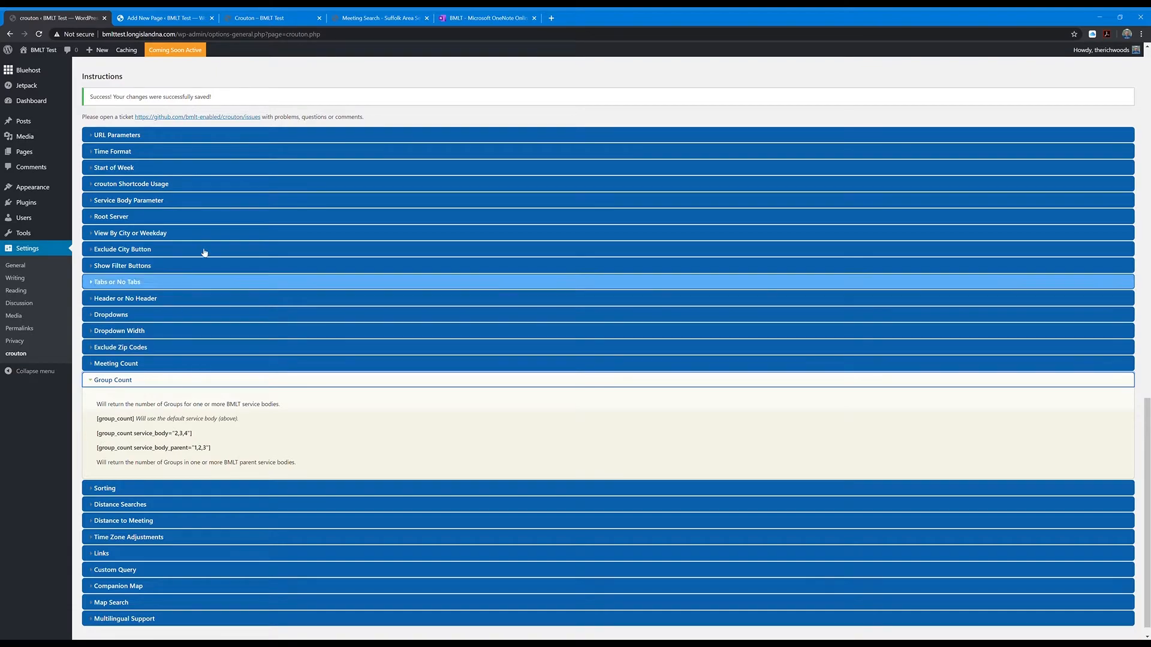
left_click(148, 17)
left_click(422, 193)
key("Return")
type("Suffolk Area has [group_count] groups with [meeting_count] meetings")
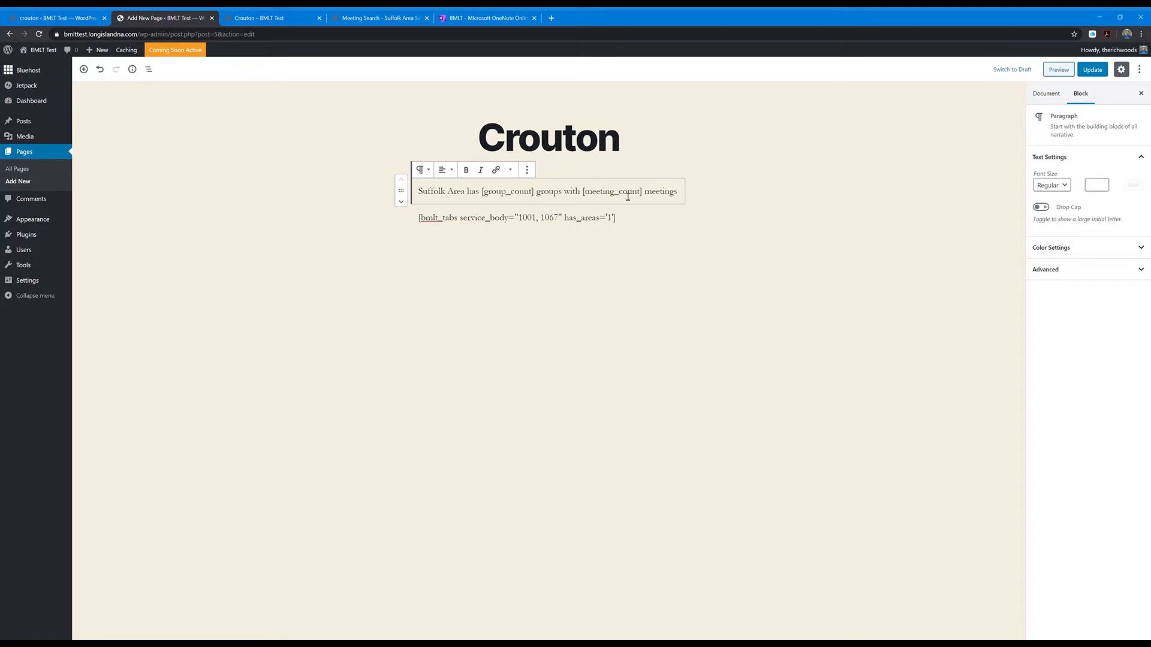
left_click(1097, 70)
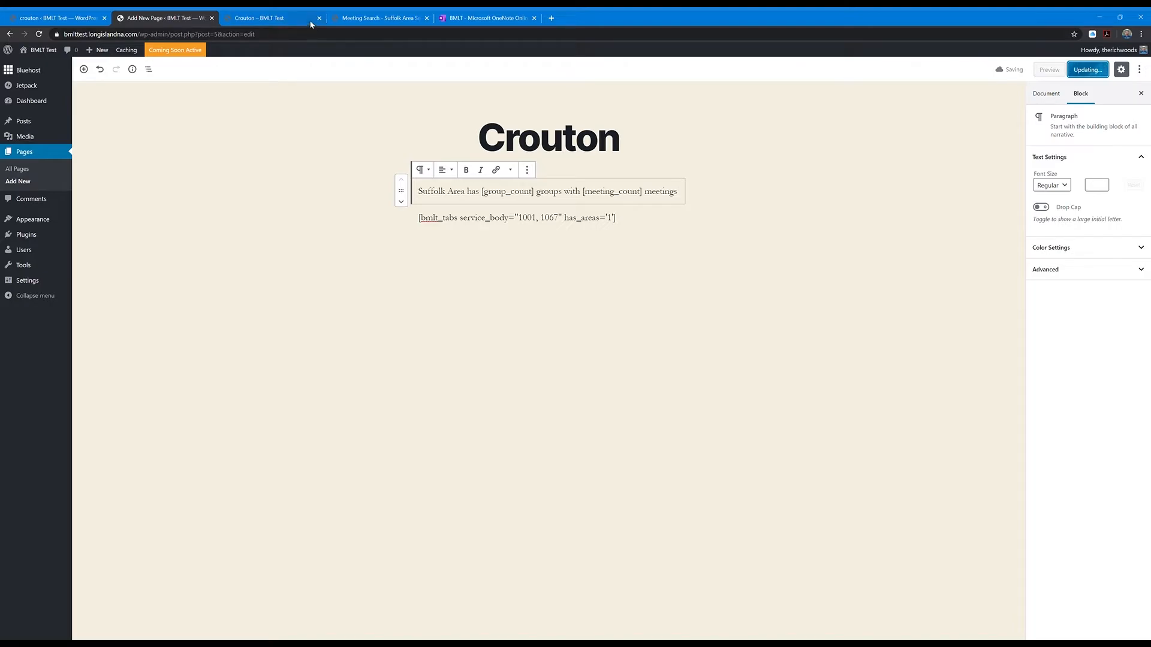
left_click(289, 15)
key("F5")
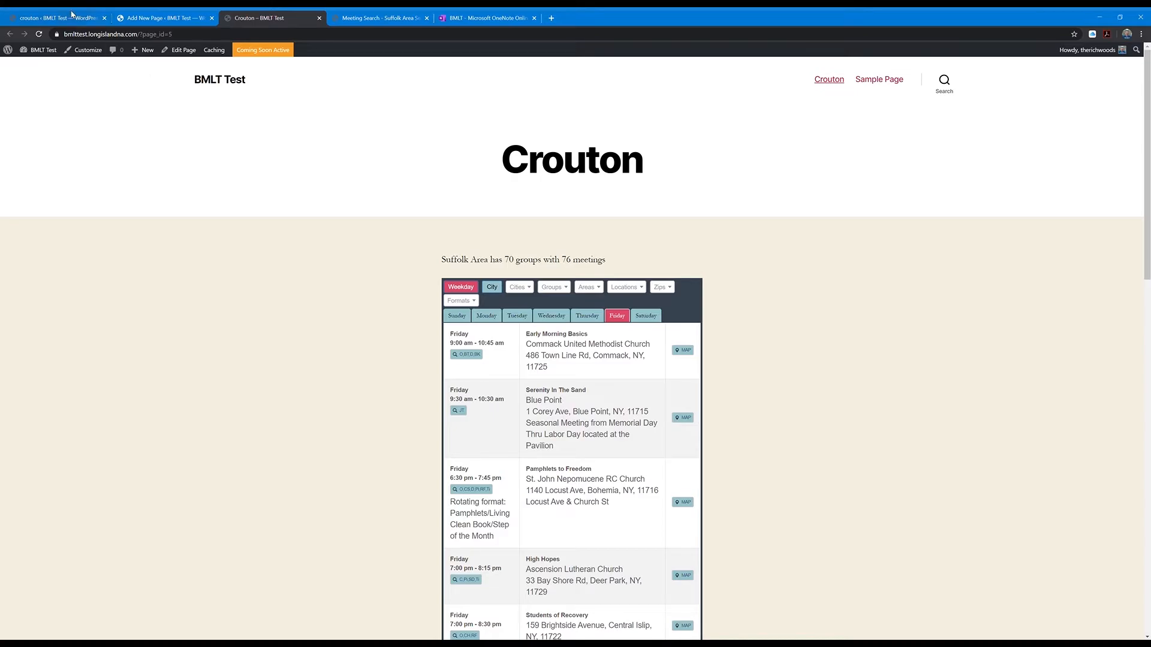
- Read the Service Body Parameter and Map Search instructions in the crouton settings
left_click(71, 15)
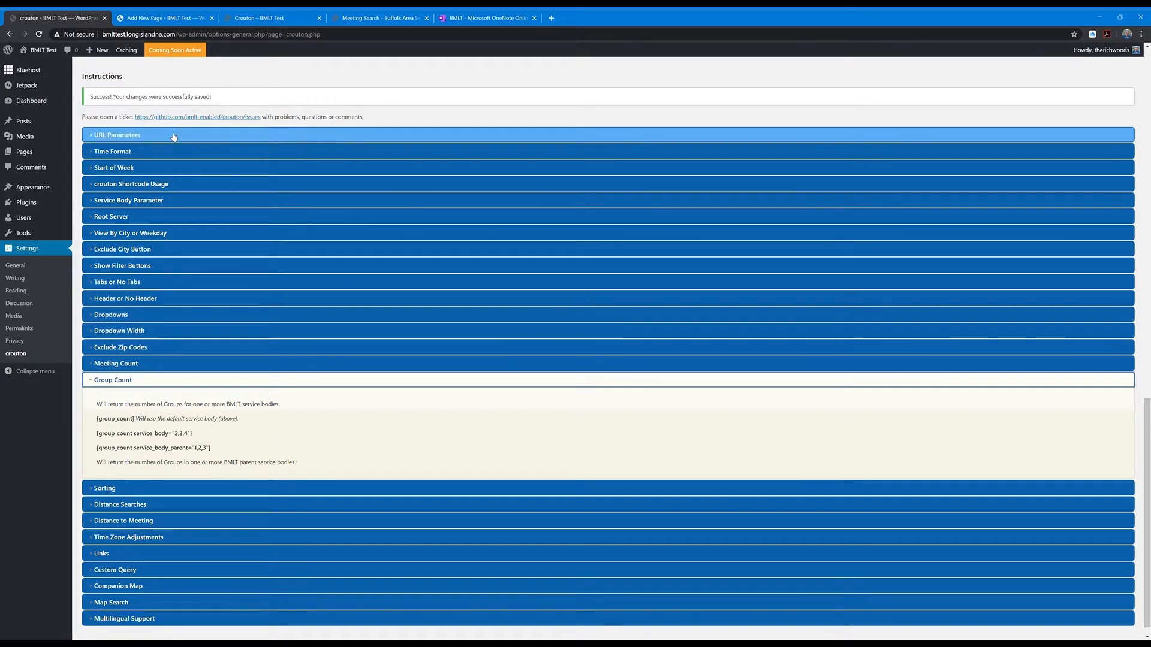
left_click(145, 203)
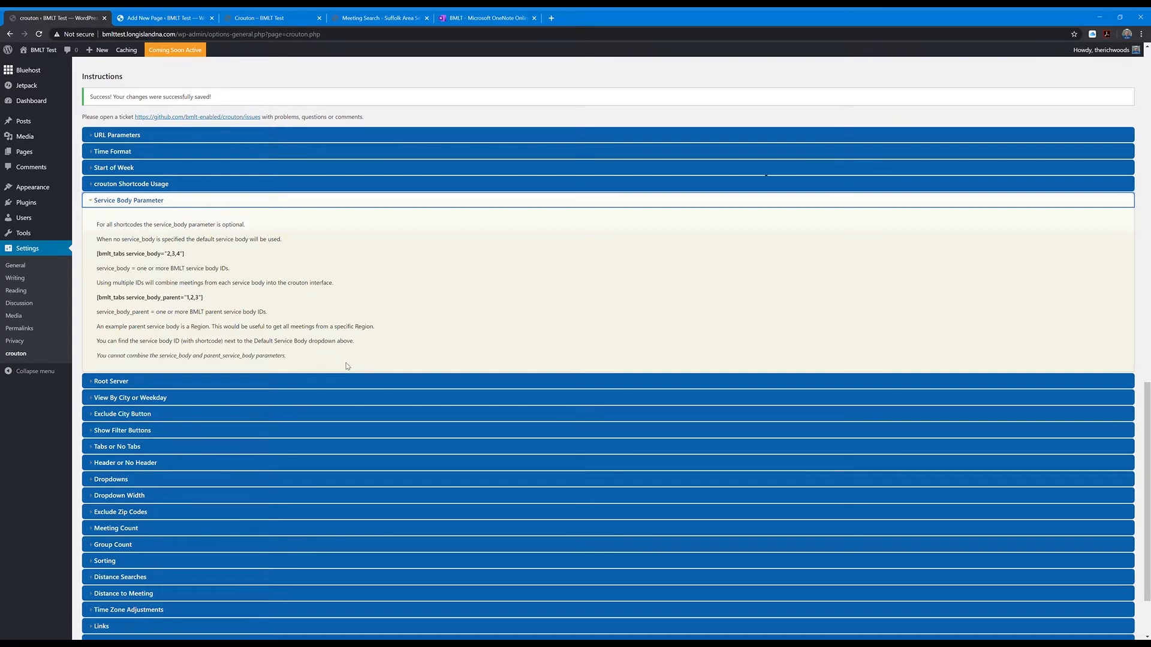
scroll(206, 570, "down", 2)
left_click(199, 583)
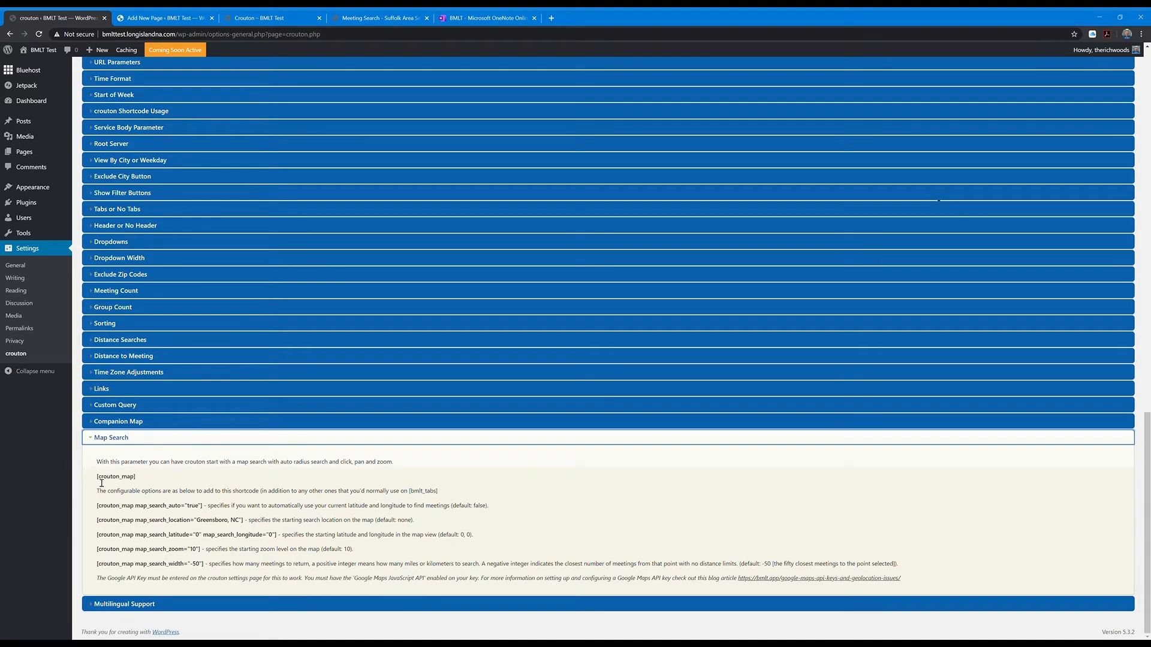
- Replace the Crouton page's content with the shortcode [crouton_map] and save the page
left_click(264, 18)
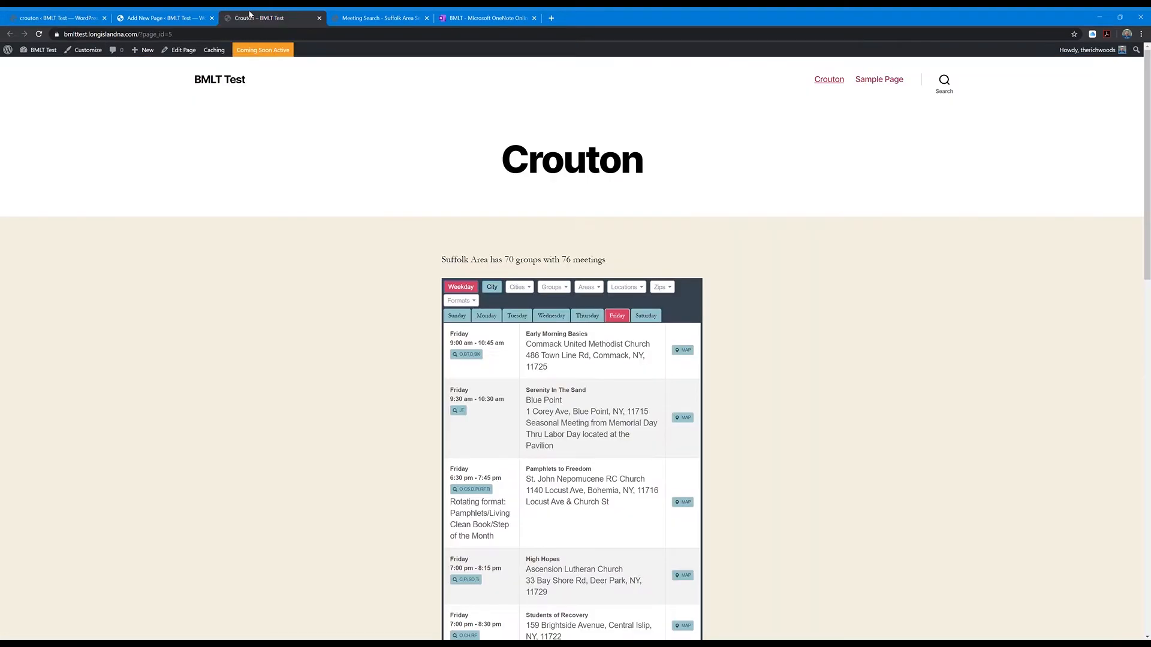
key("ctrl+shift+Tab")
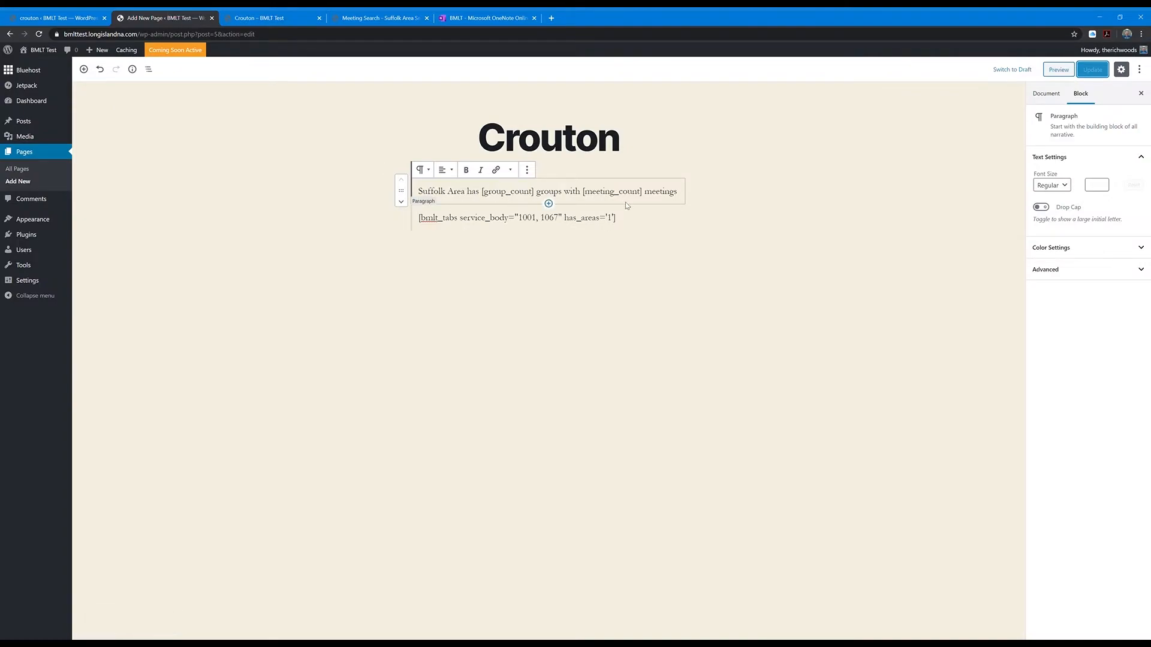
mouse_move(622, 218)
left_mouse_down()
mouse_move(418, 223)
mouse_move(627, 225)
left_mouse_up()
left_click(418, 223)
key("BackSpace")
type("[crouton_map]")
key("ctrl+s")
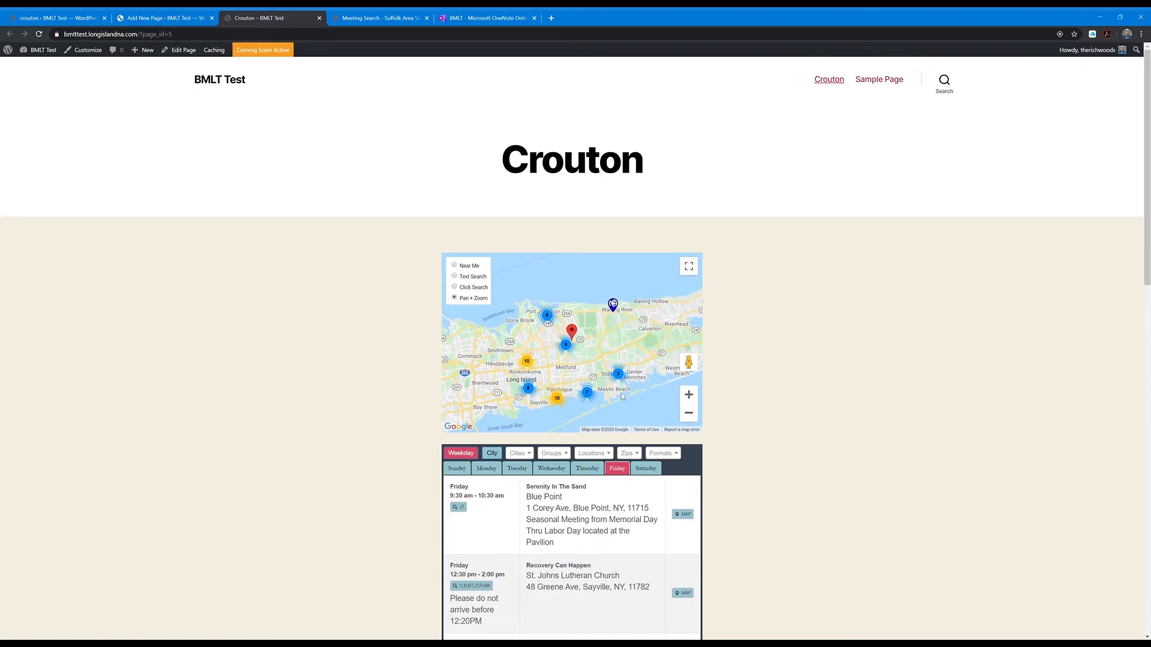
- Zoom in twice on the live page's meeting map and look over the Friday meetings listed beneath it
left_click(689, 395)
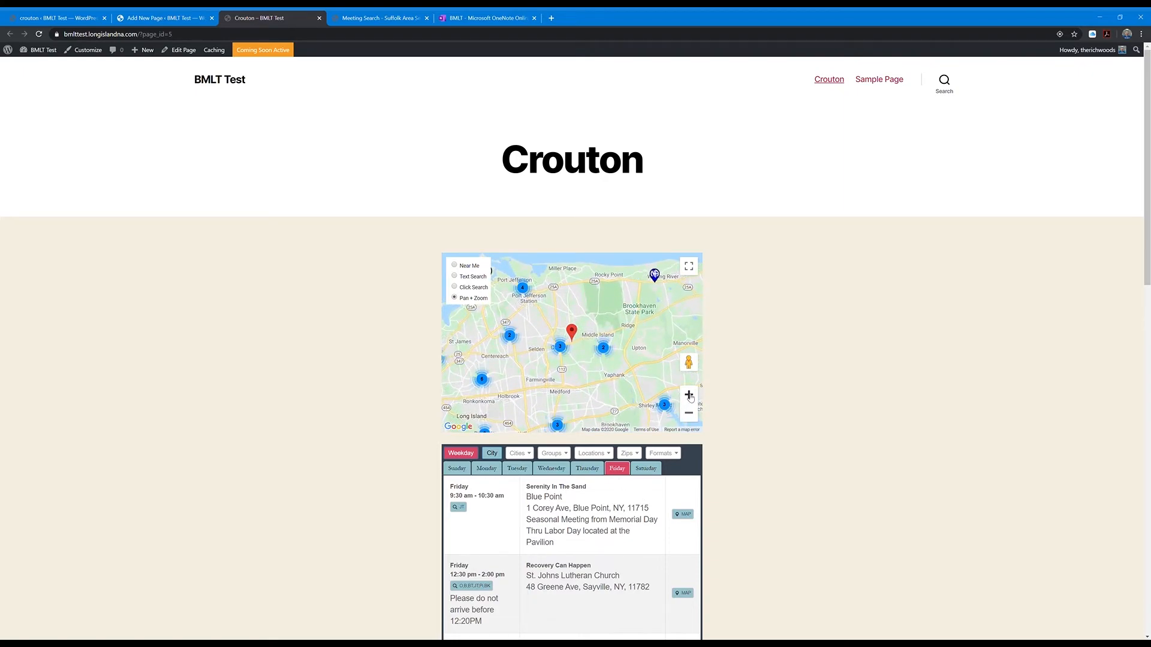
left_click(689, 396)
scroll(859, 407, "down", 3)
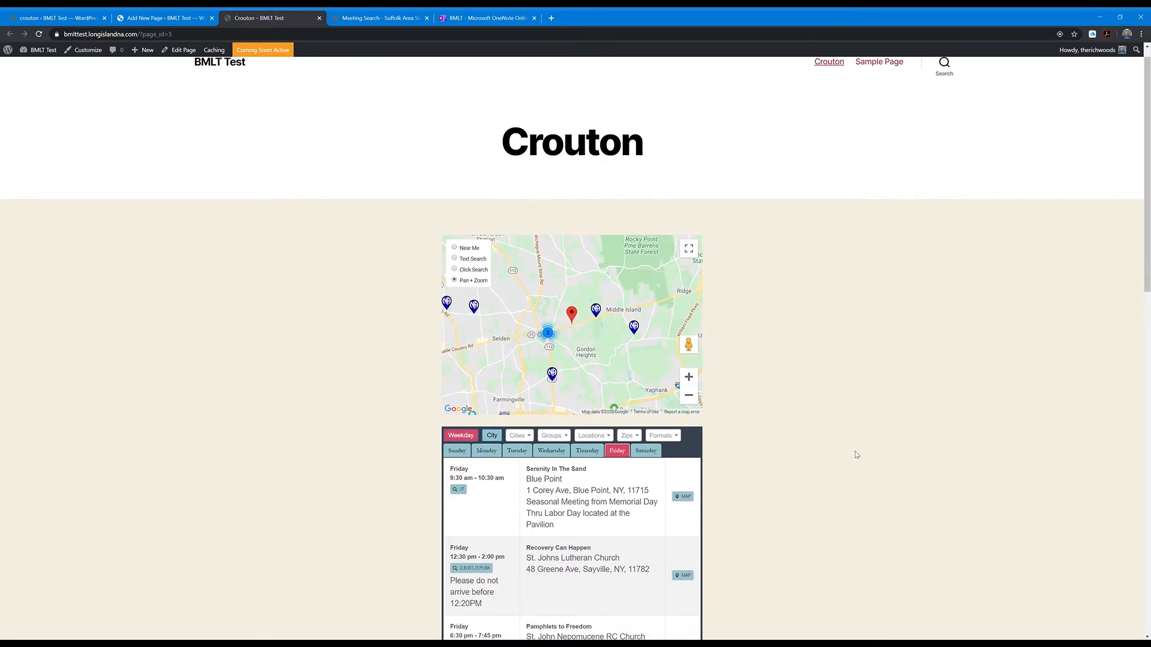
scroll(809, 449, "up", 2)
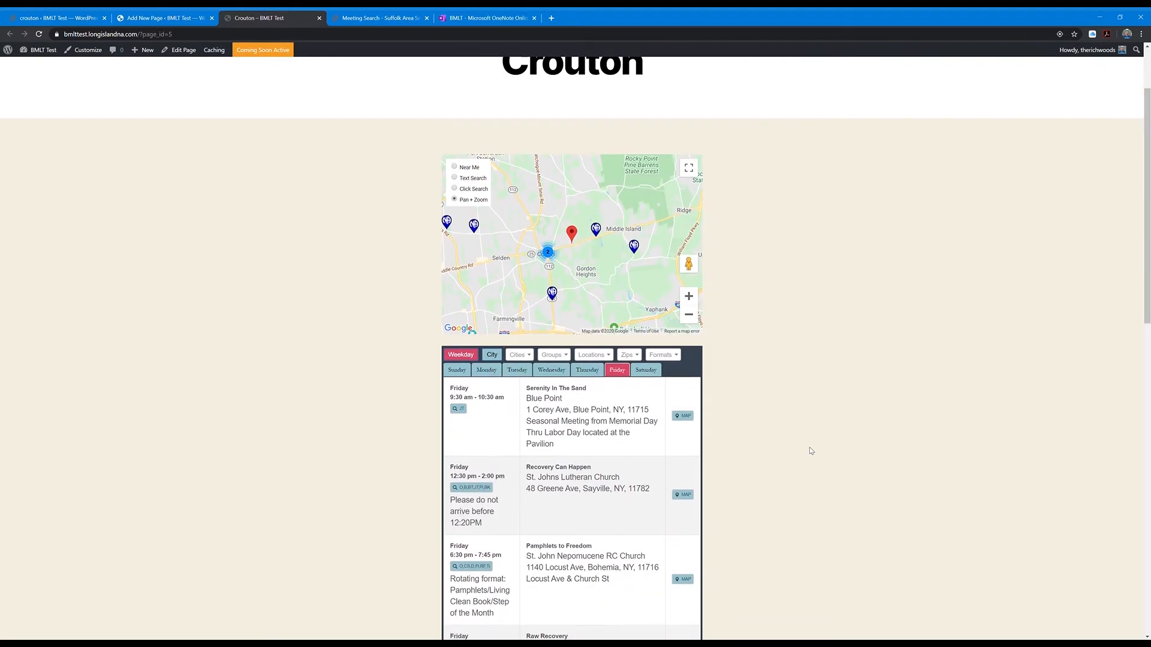
scroll(809, 450, "down", 6)
scroll(807, 453, "up", 3)
scroll(809, 454, "up", 3)
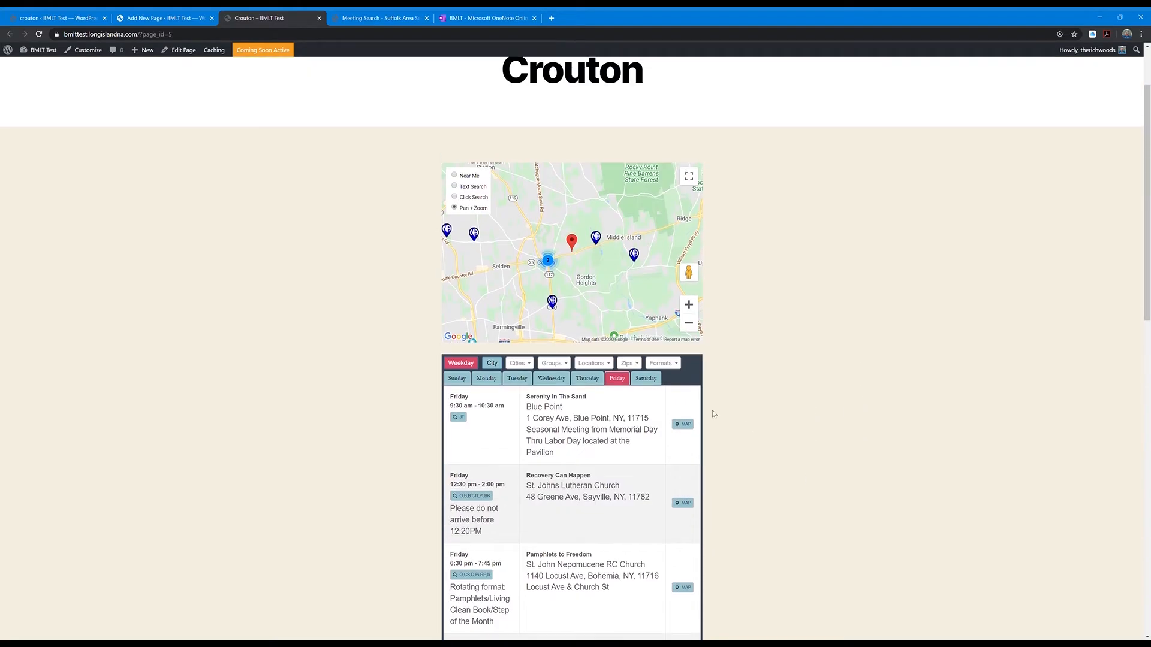
- Show the Wednesday and then the Tuesday meetings in the weekday tabs below the map
left_click(552, 378)
left_click(513, 380)
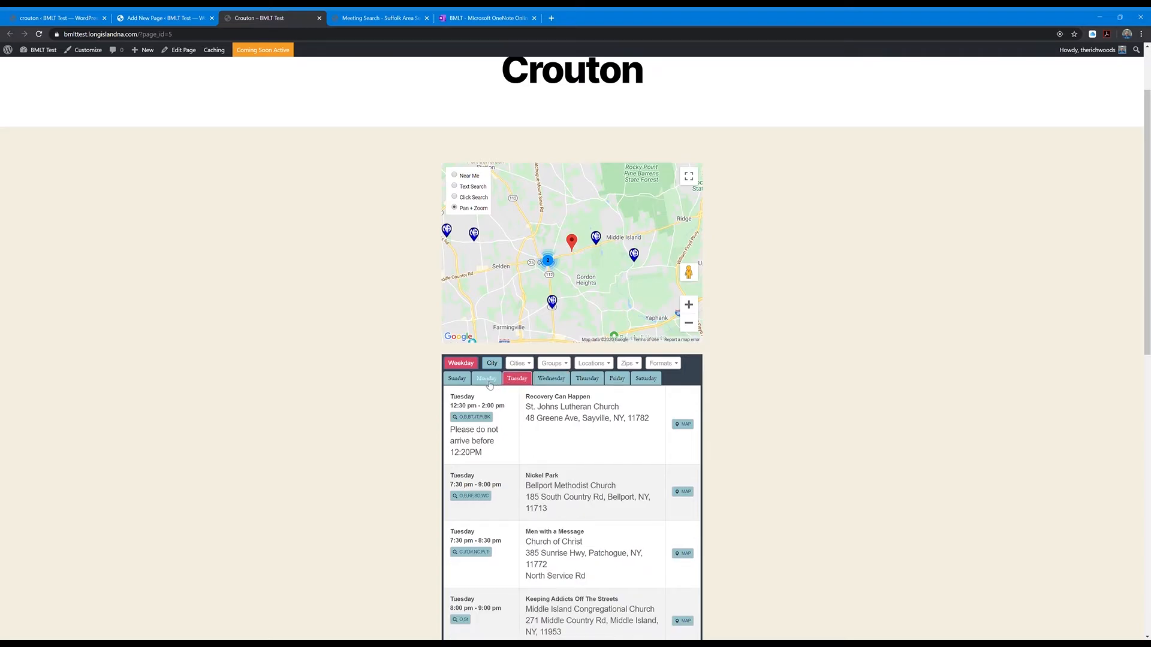
scroll(840, 446, "up", 2)
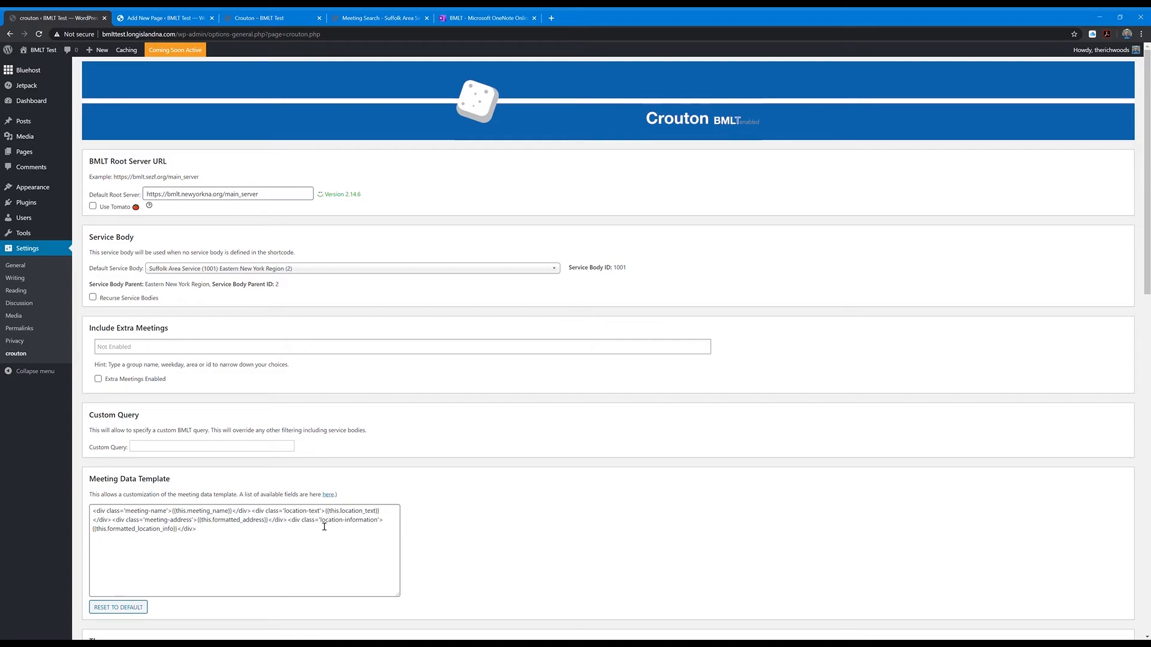
- Append <div>{{this.service_body_bigint}}</div> to the Meeting Data Template, taking the key from the list of available fields, and save the settings
left_click(179, 530)
left_click(328, 495)
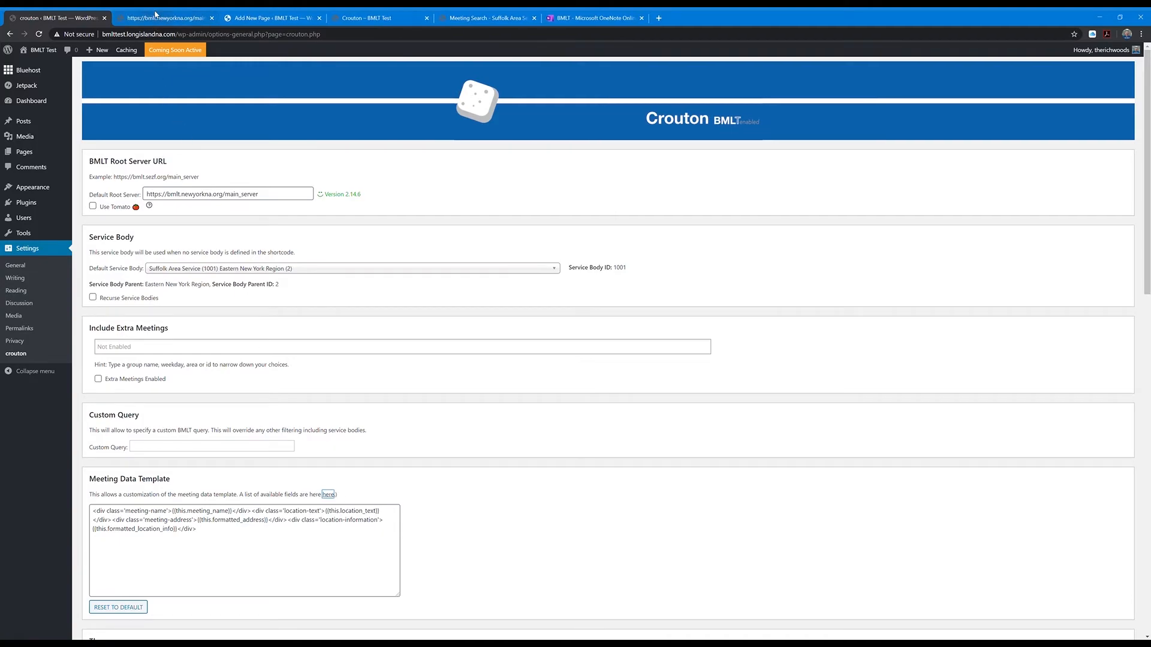
left_click(156, 16)
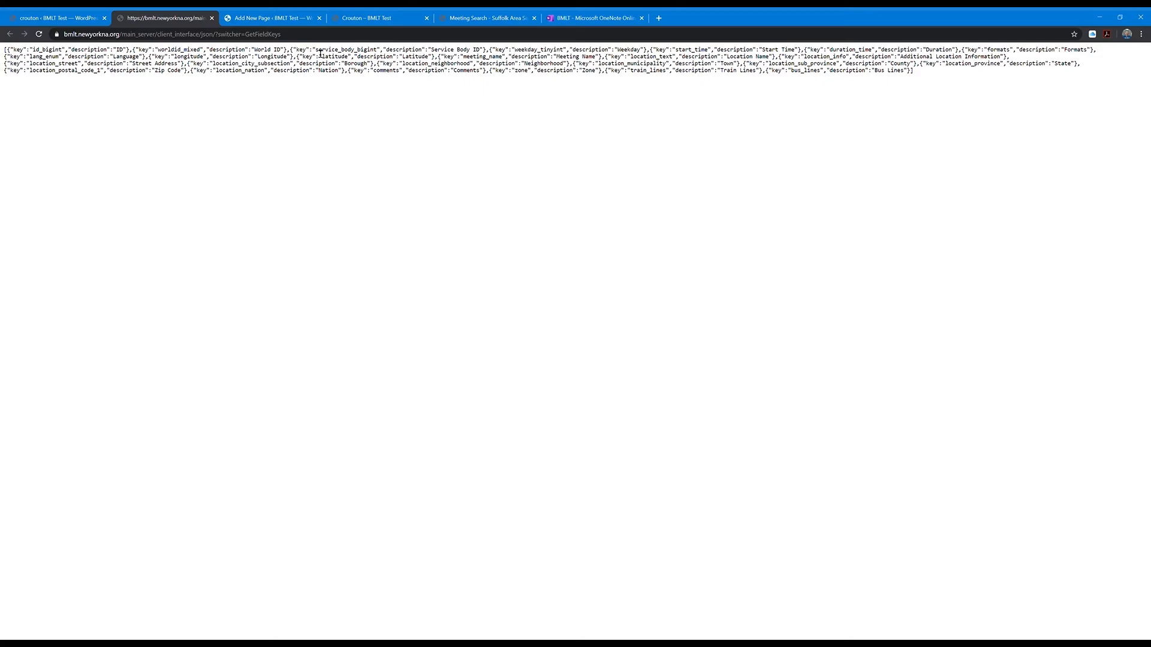
left_click_drag(315, 50, 382, 54)
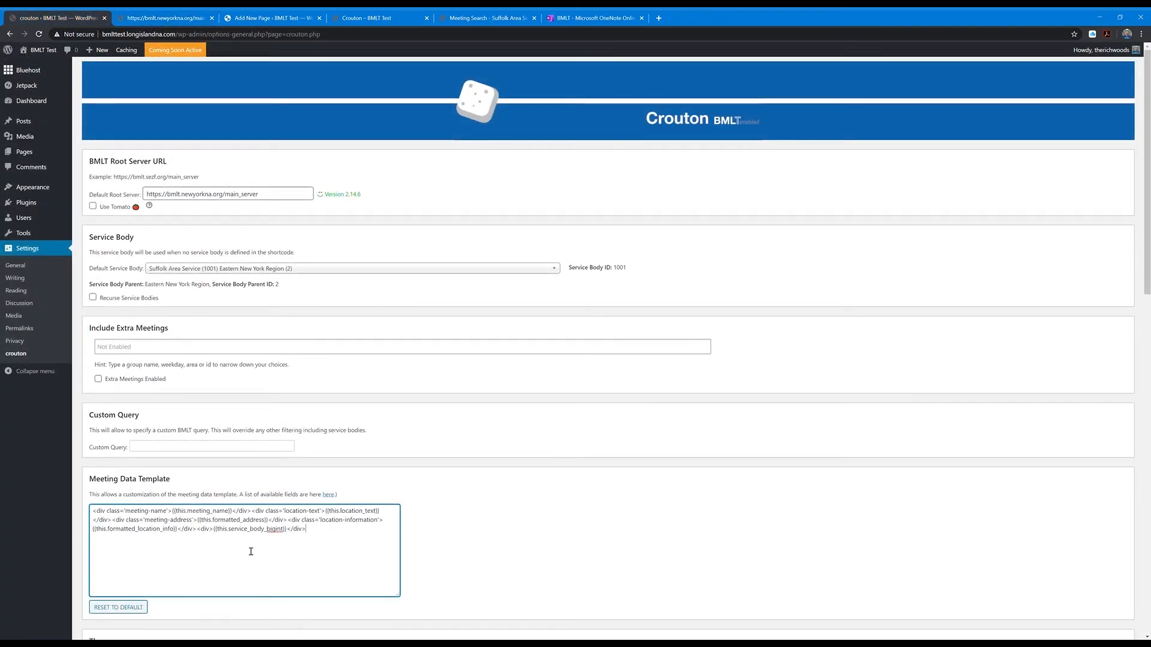
scroll(239, 563, "down", 8)
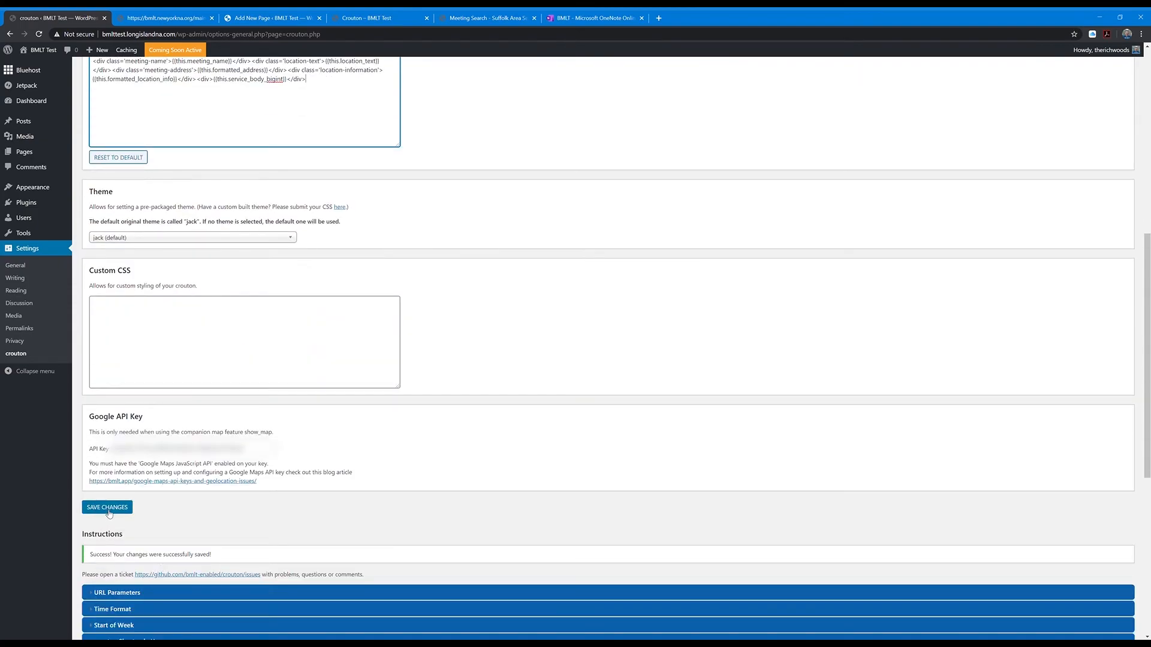
left_click(110, 510)
- Reload the live page and examine the service body IDs in the Friday meetings, selecting Serenity In The Sand and Recovery Can Happen
left_click(287, 17)
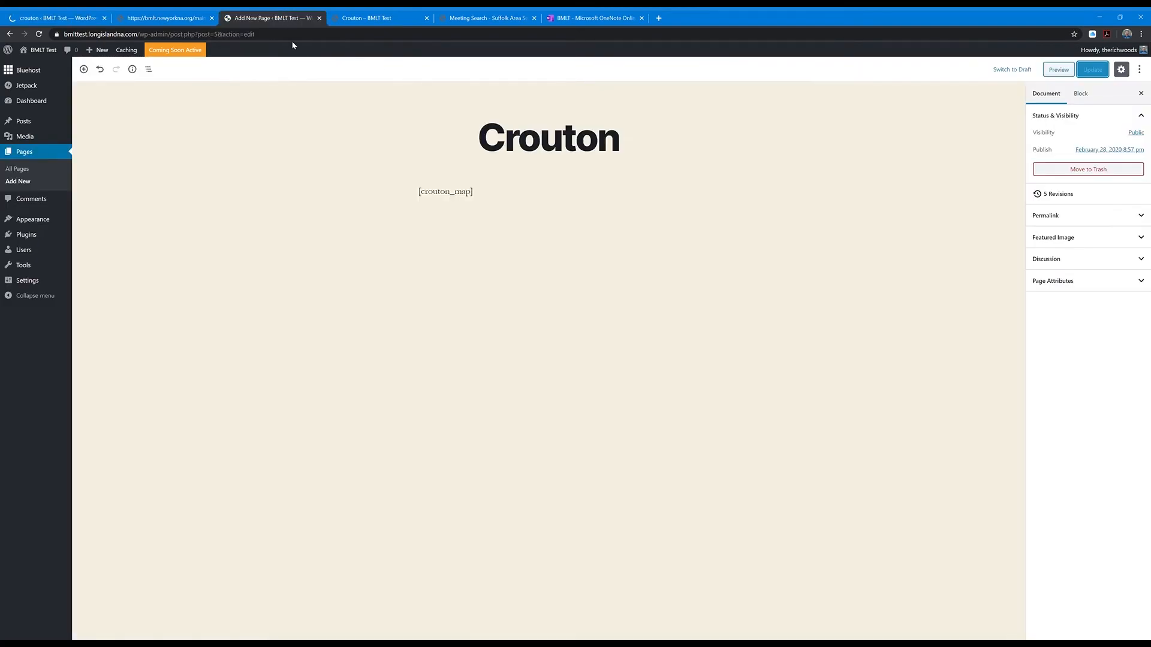
left_click(385, 17)
key("F5")
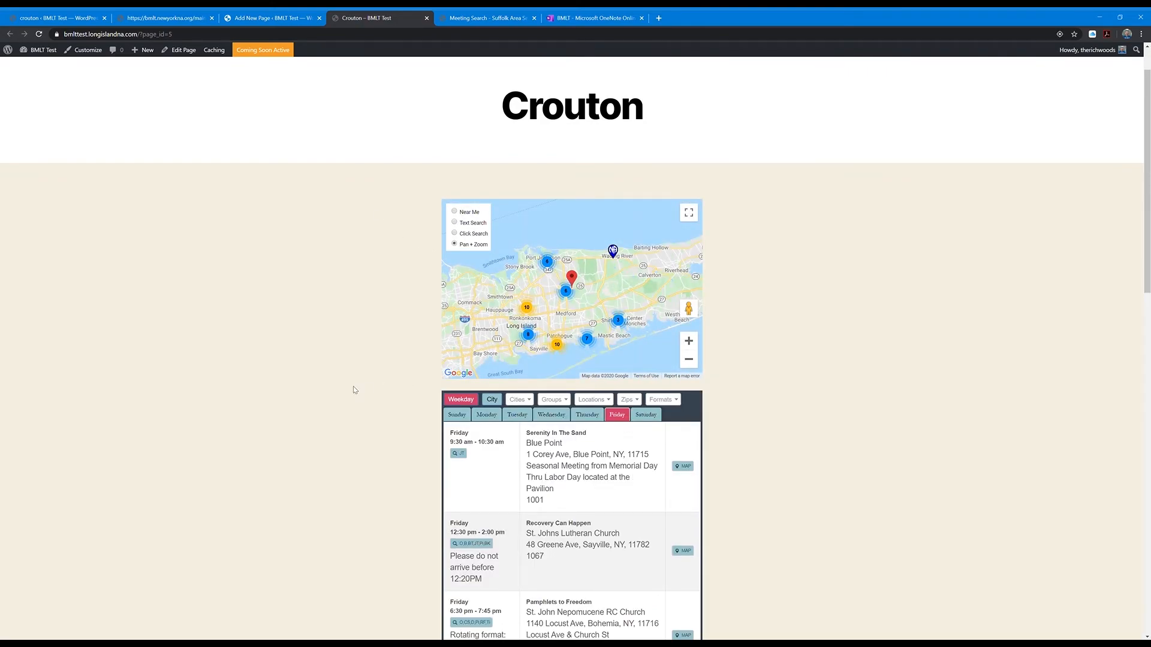
scroll(351, 381, "down", 1)
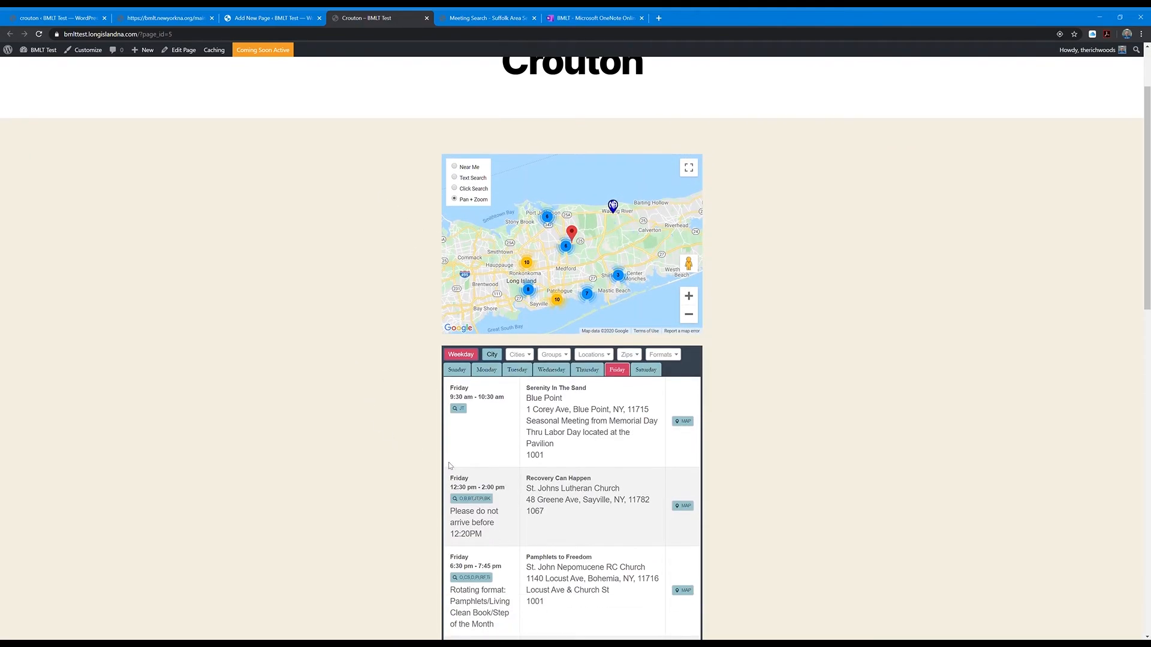
left_click_drag(527, 458, 535, 459)
left_click(536, 459)
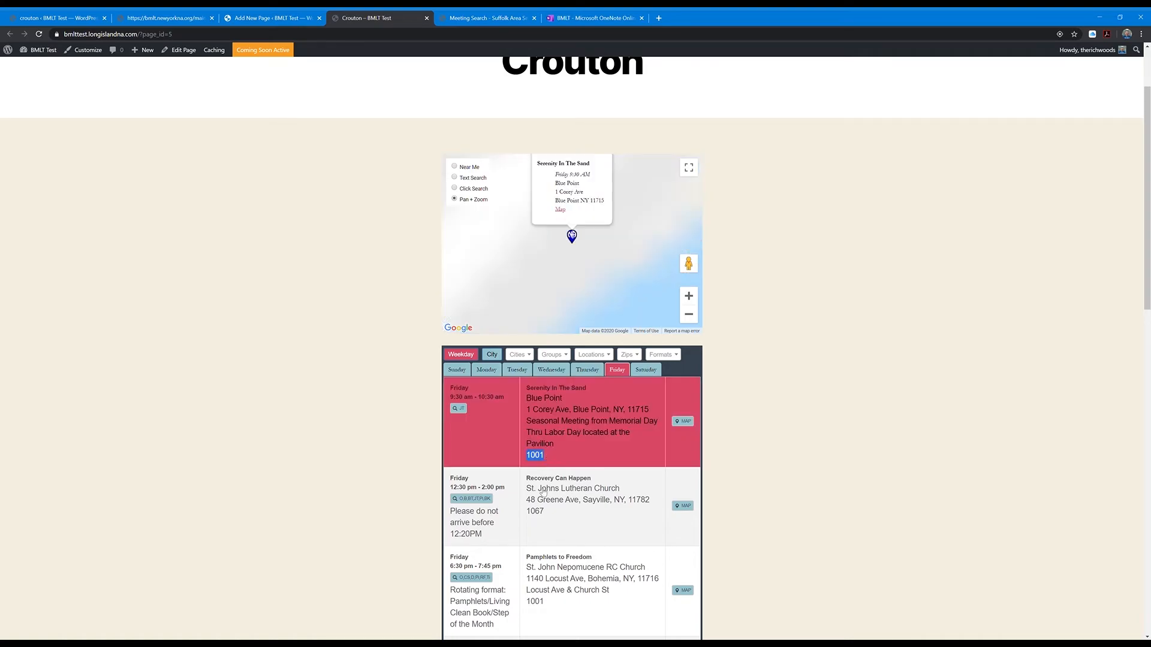
left_click(536, 515)
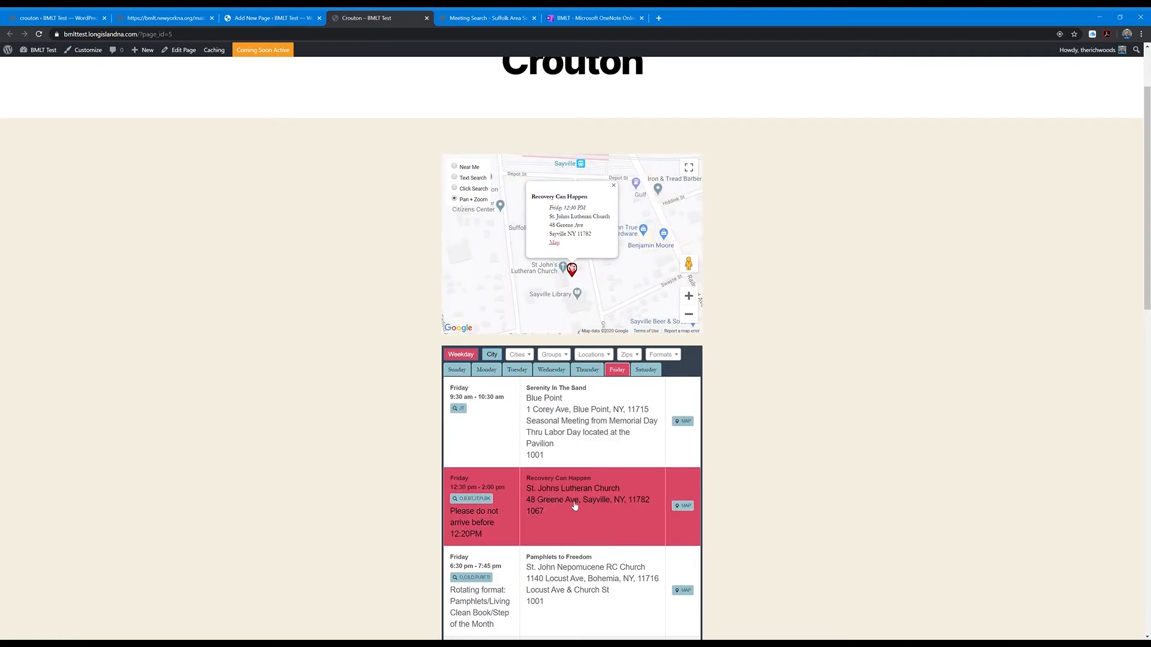
scroll(361, 450, "down", 2)
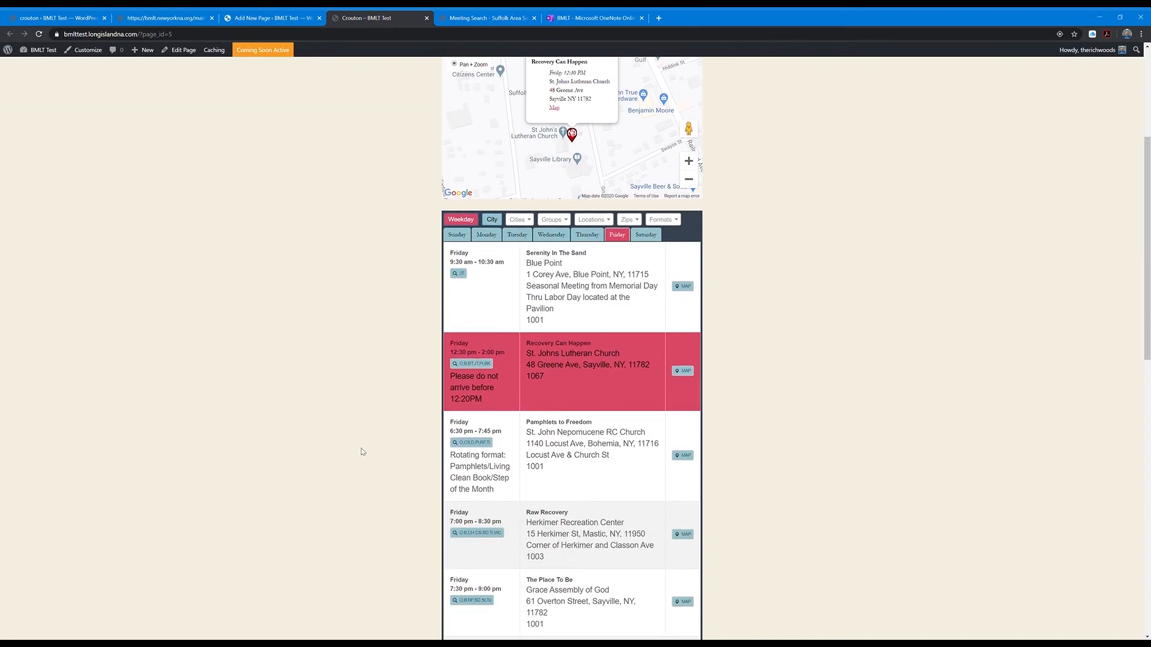
scroll(398, 478, "up", 4)
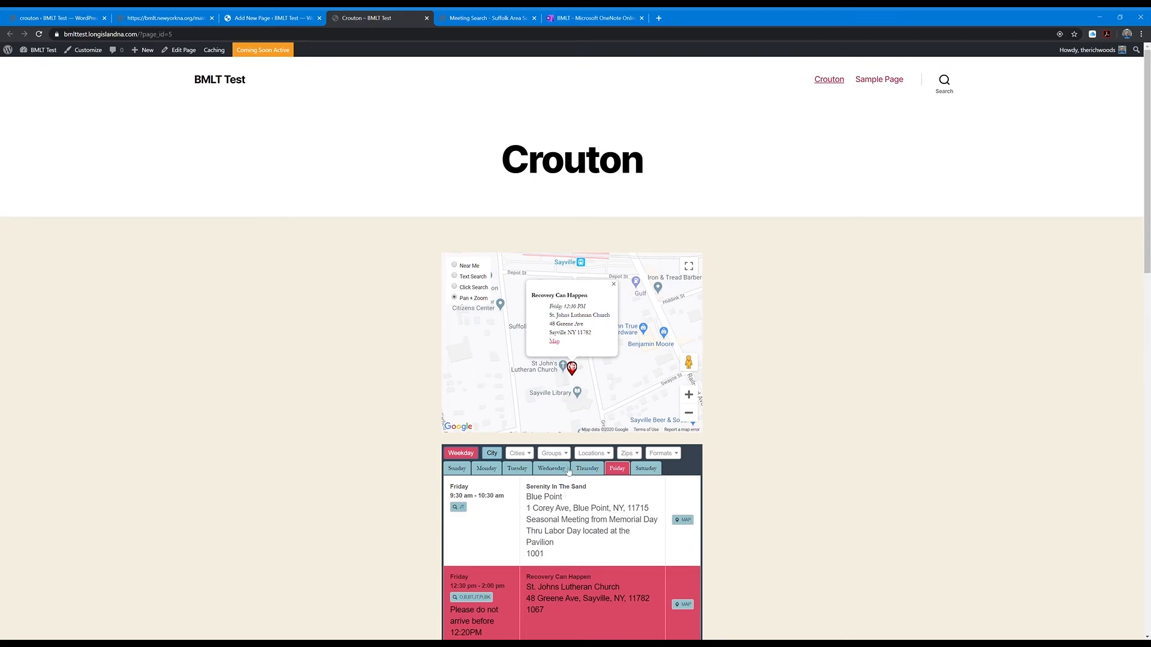
- Set the crouton theme to lucy and save the settings
left_click(63, 17)
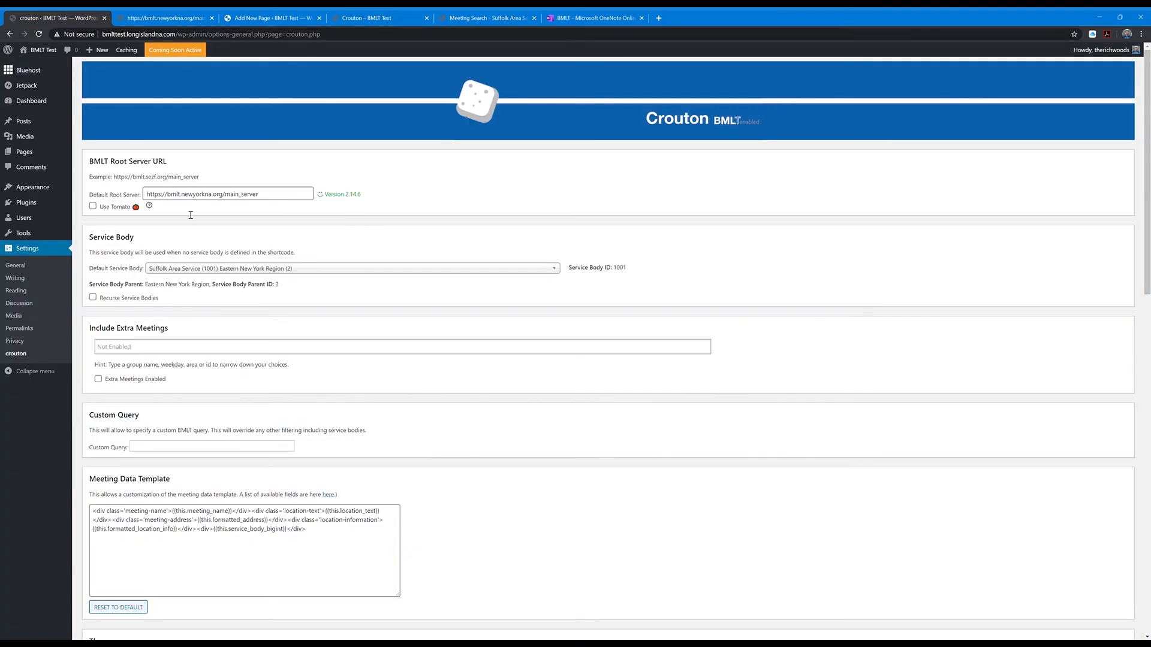
scroll(303, 388, "down", 4)
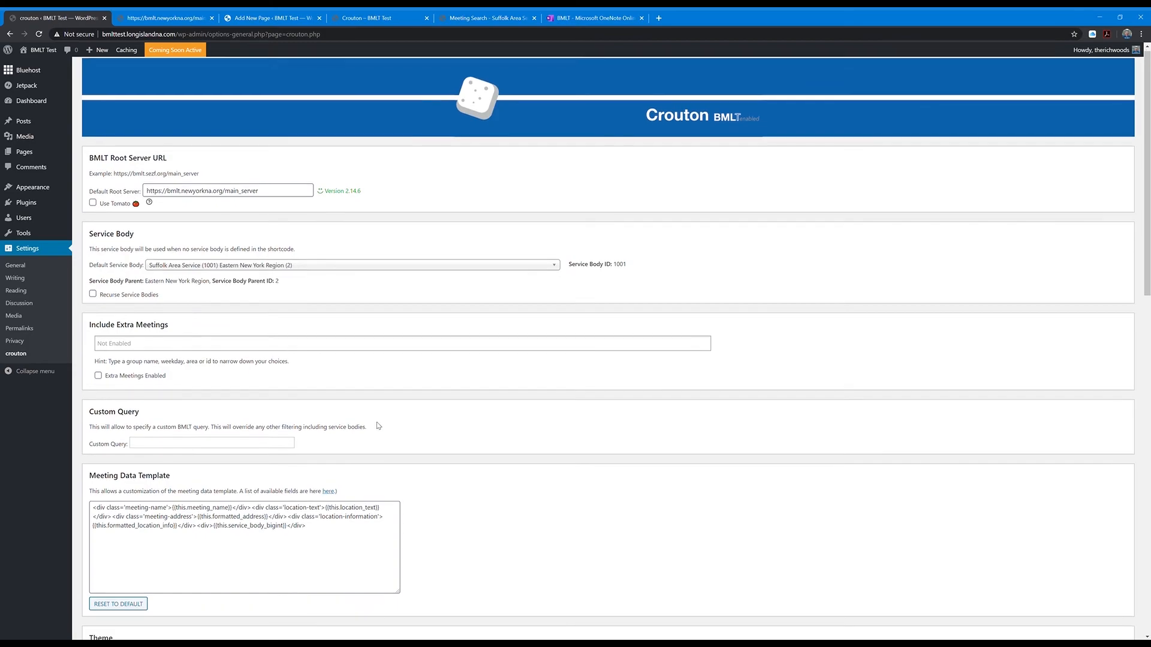
left_click(201, 465)
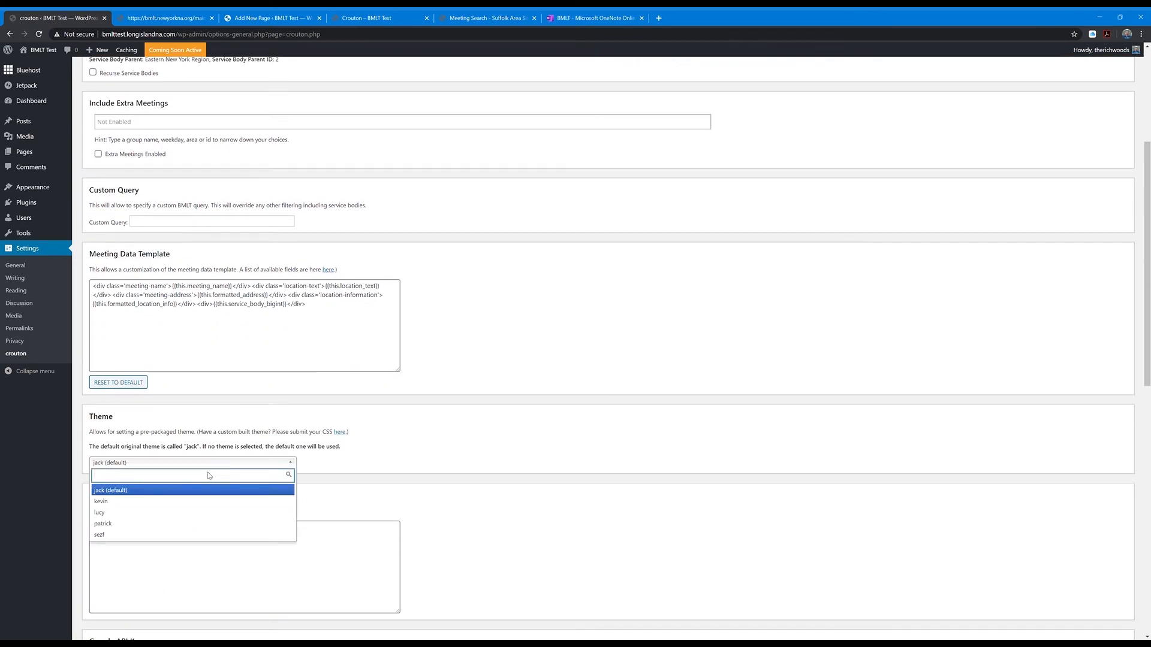
left_click(114, 512)
scroll(137, 479, "down", 5)
left_click(127, 468)
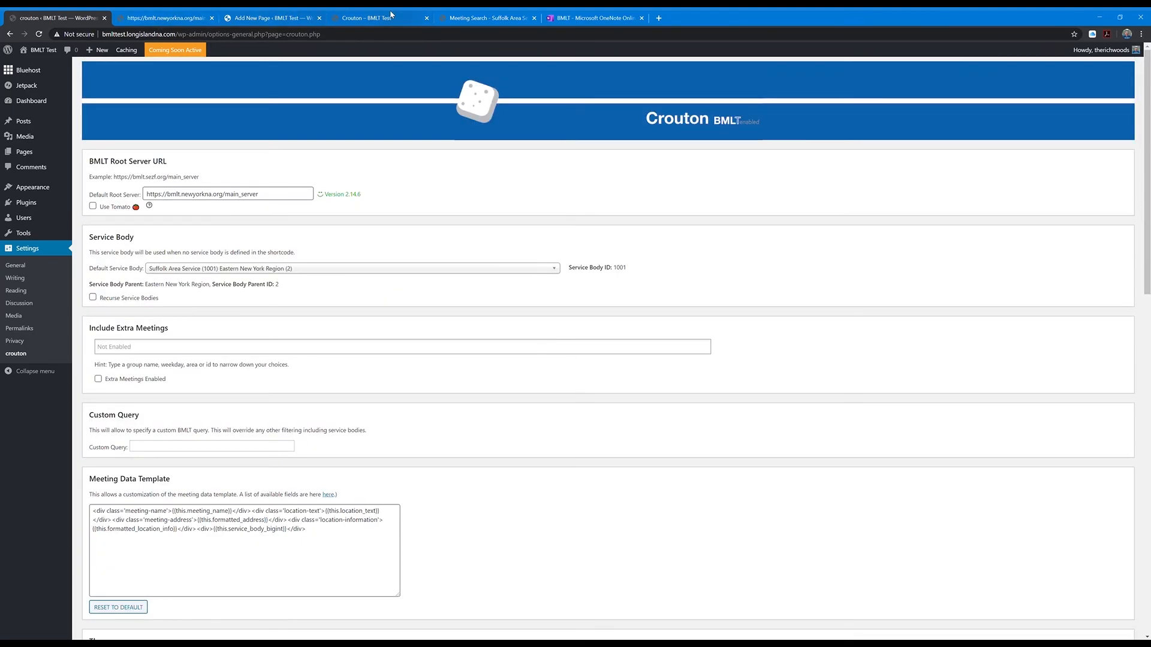
- Reload the live page and review the theme's styling across the map, tabs and Friday meeting list
left_click(391, 15)
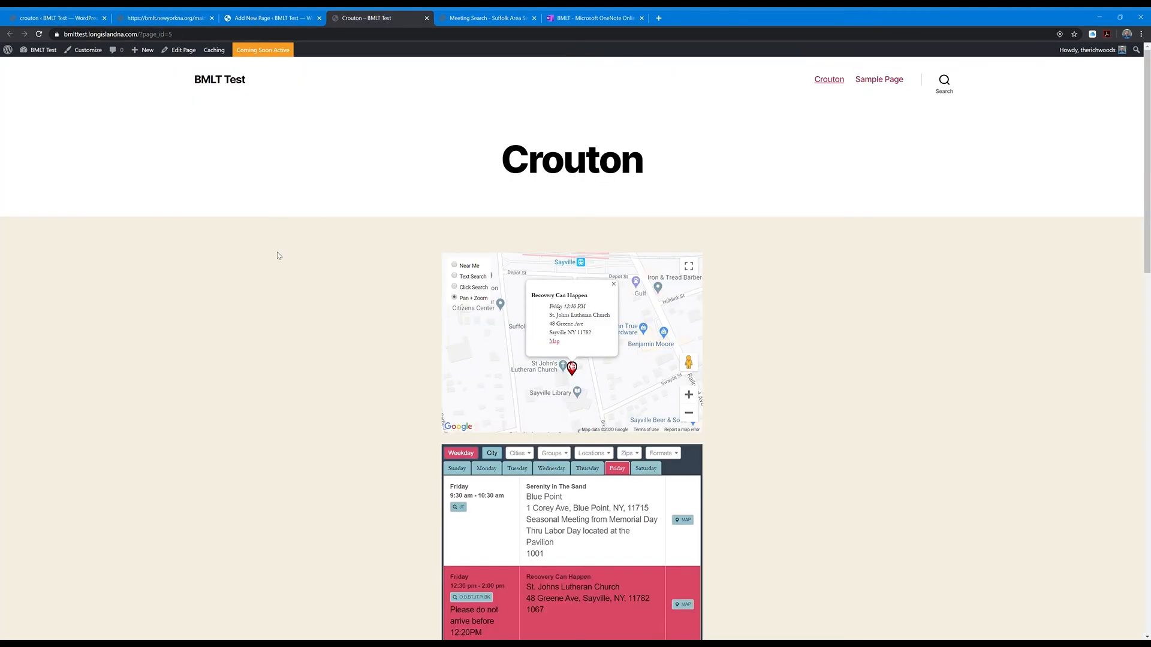
key("F5")
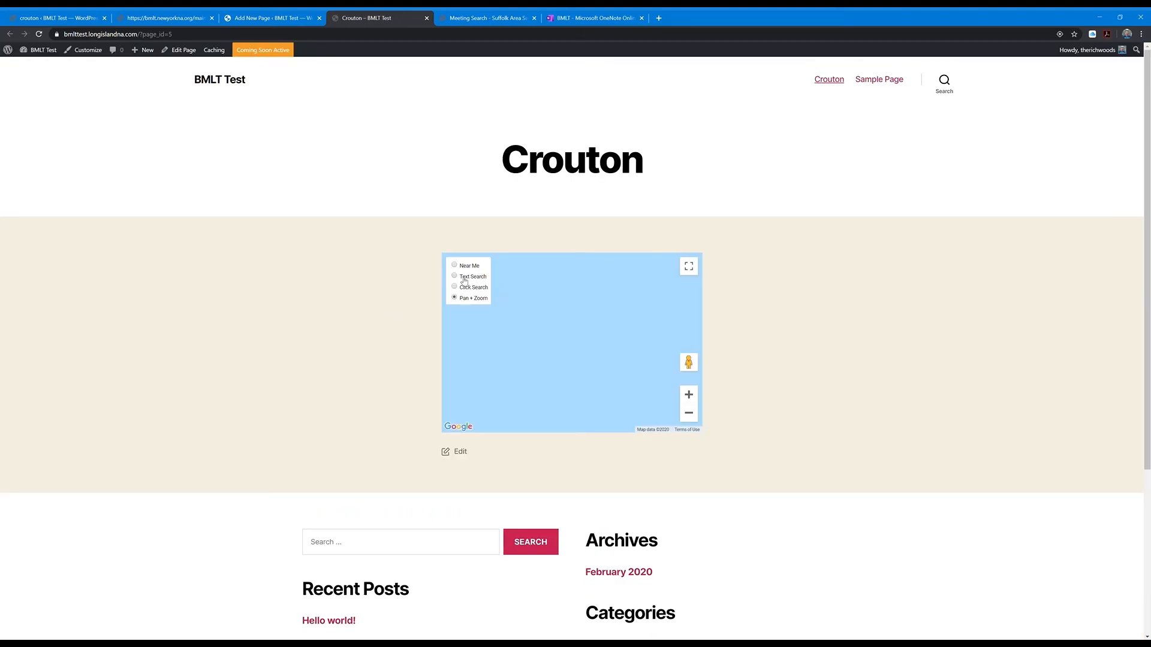
scroll(383, 430, "down", 3)
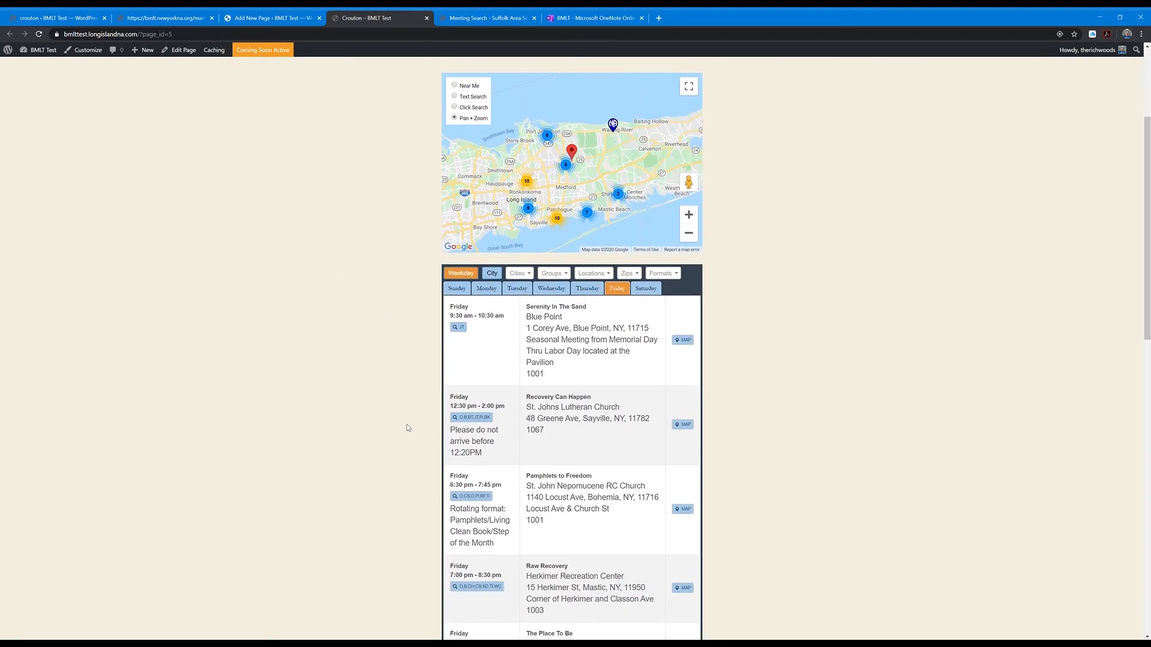
scroll(404, 426, "down", 3)
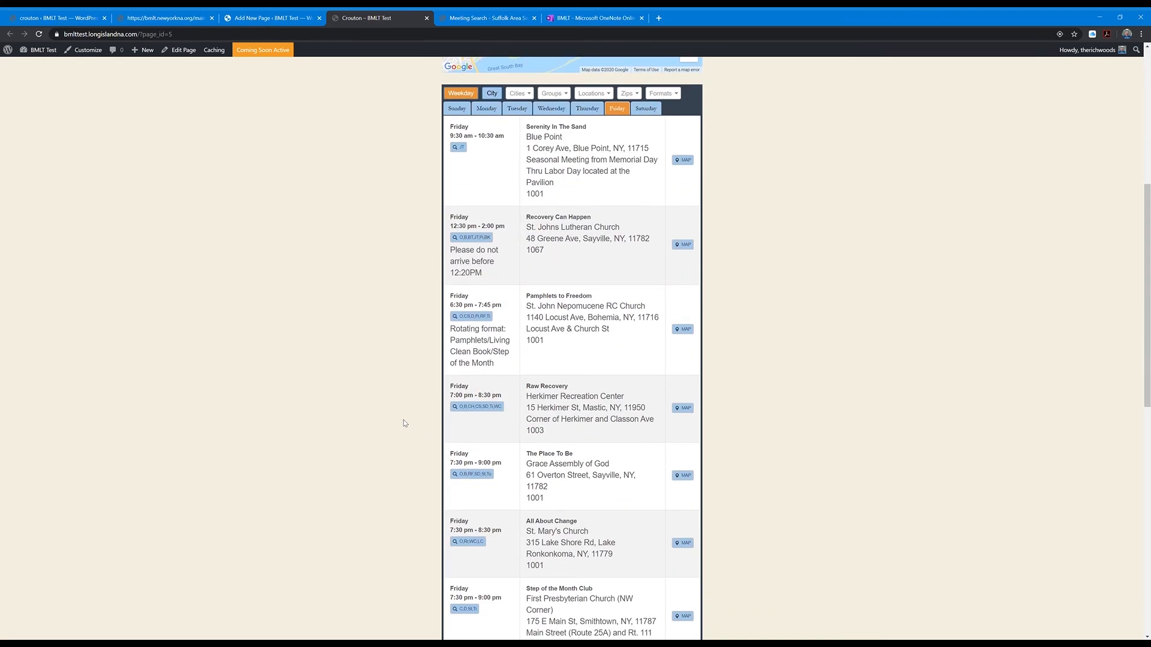
scroll(414, 430, "down", 2)
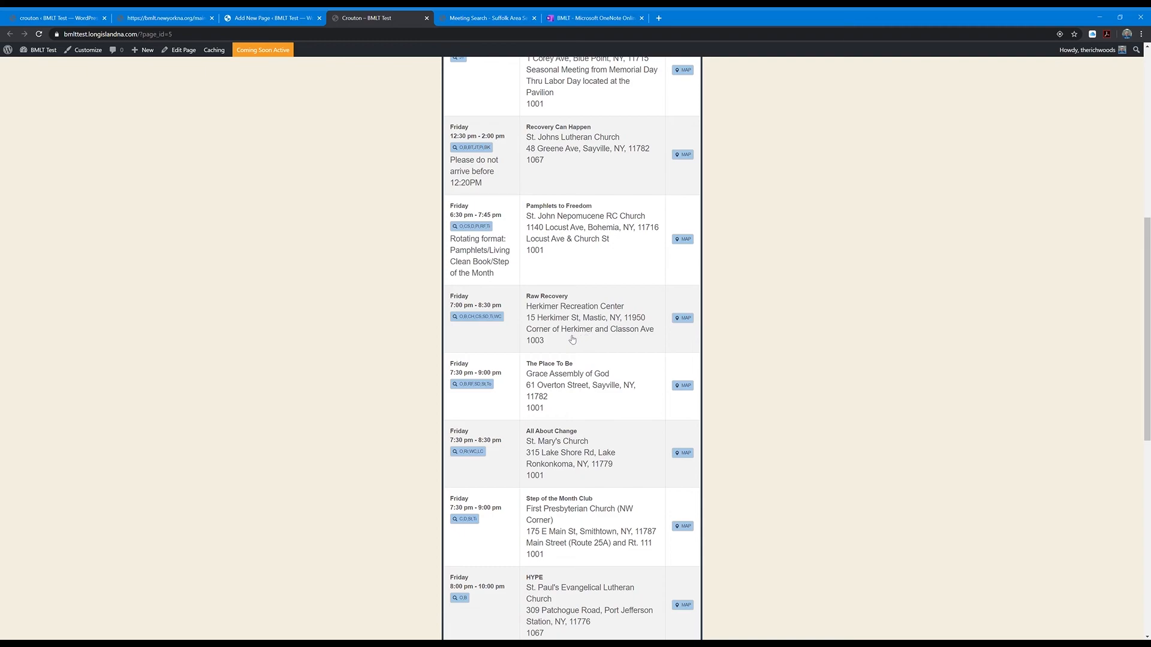
scroll(593, 428, "up", 2)
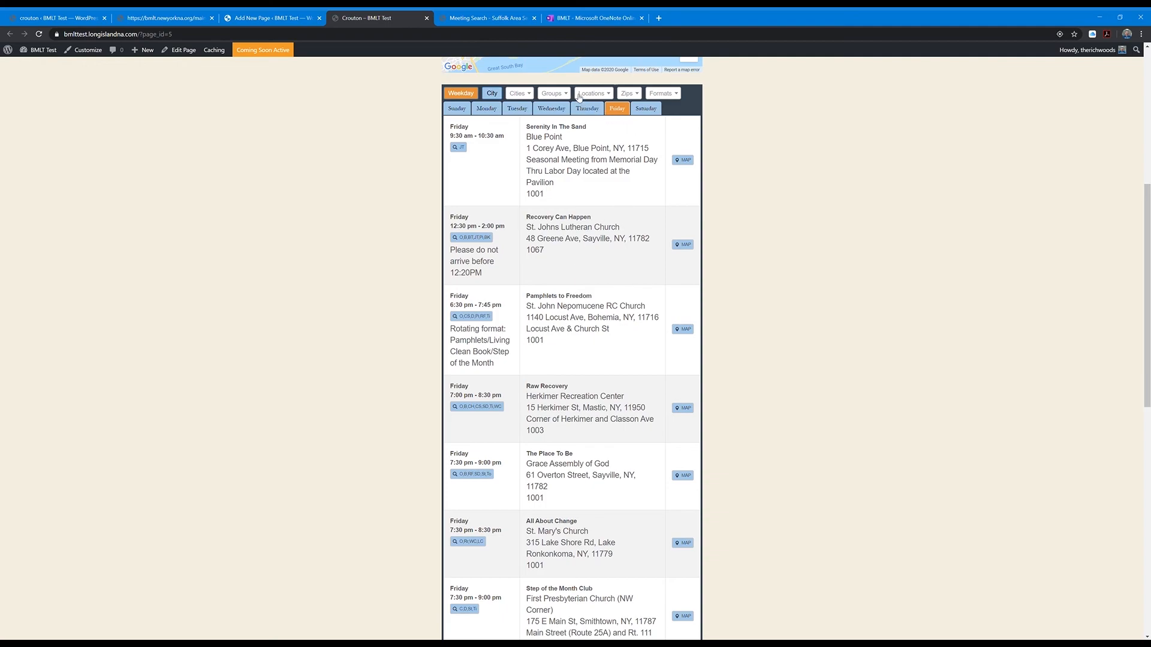
scroll(614, 387, "up", 3)
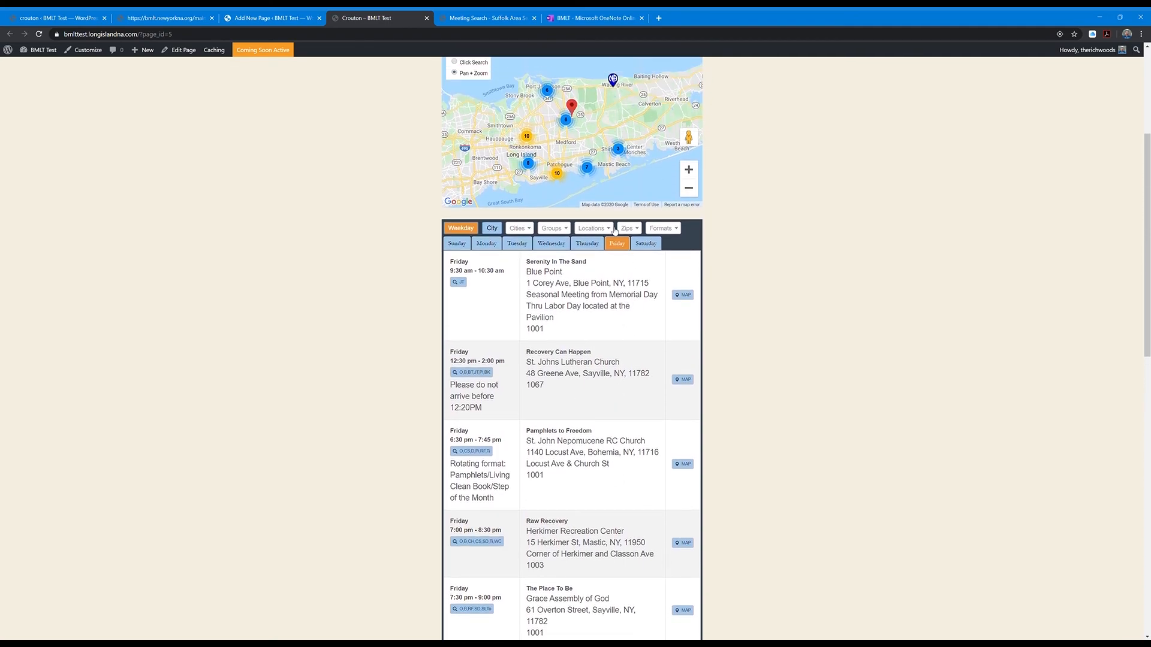
- Check the [crouton_map] shortcode in the page editor and return to the live page
left_click(285, 20)
left_click(473, 194)
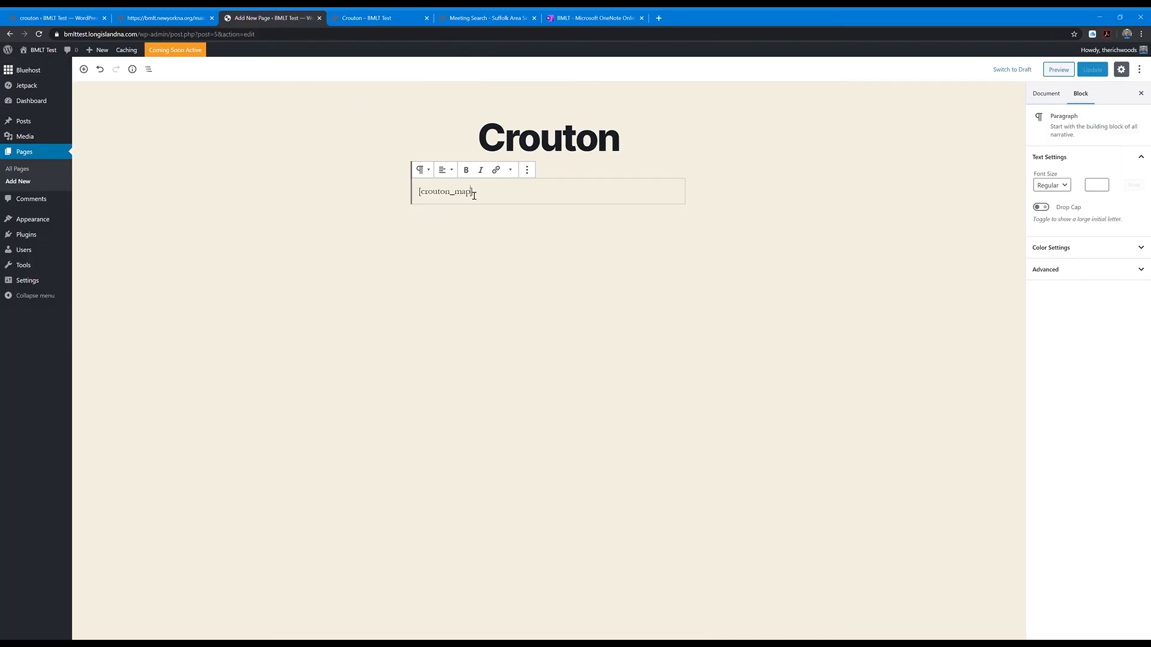
left_click(380, 19)
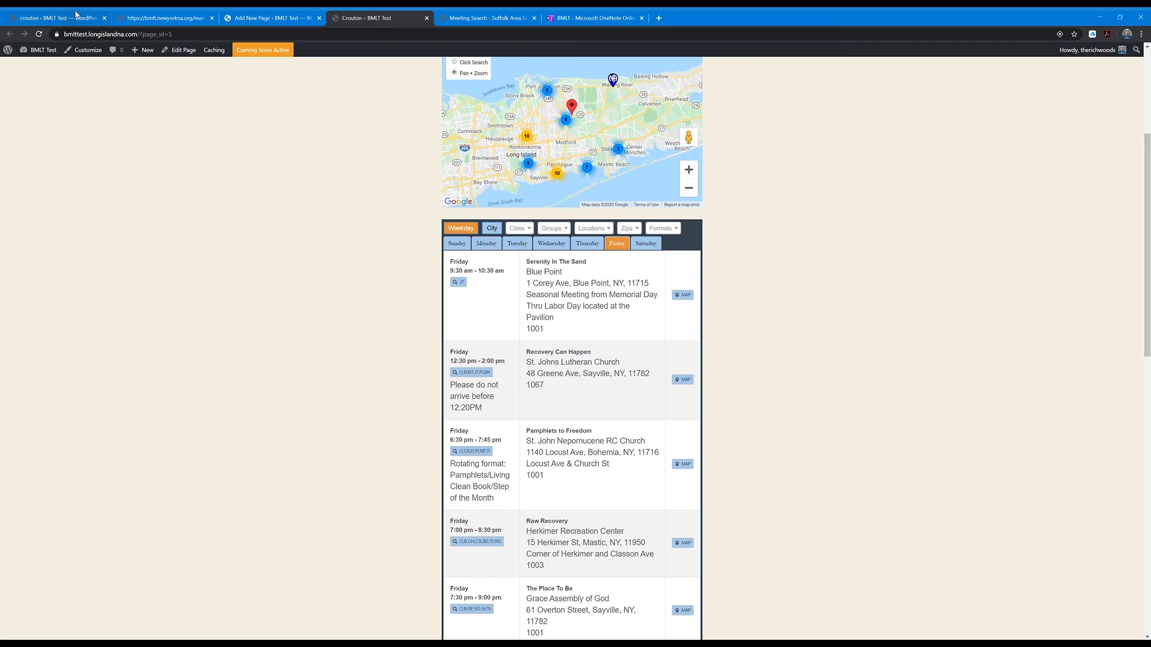
- Return to the crouton settings and look through the list of instruction topics
left_click(76, 14)
scroll(304, 413, "down", 15)
scroll(213, 446, "down", 1)
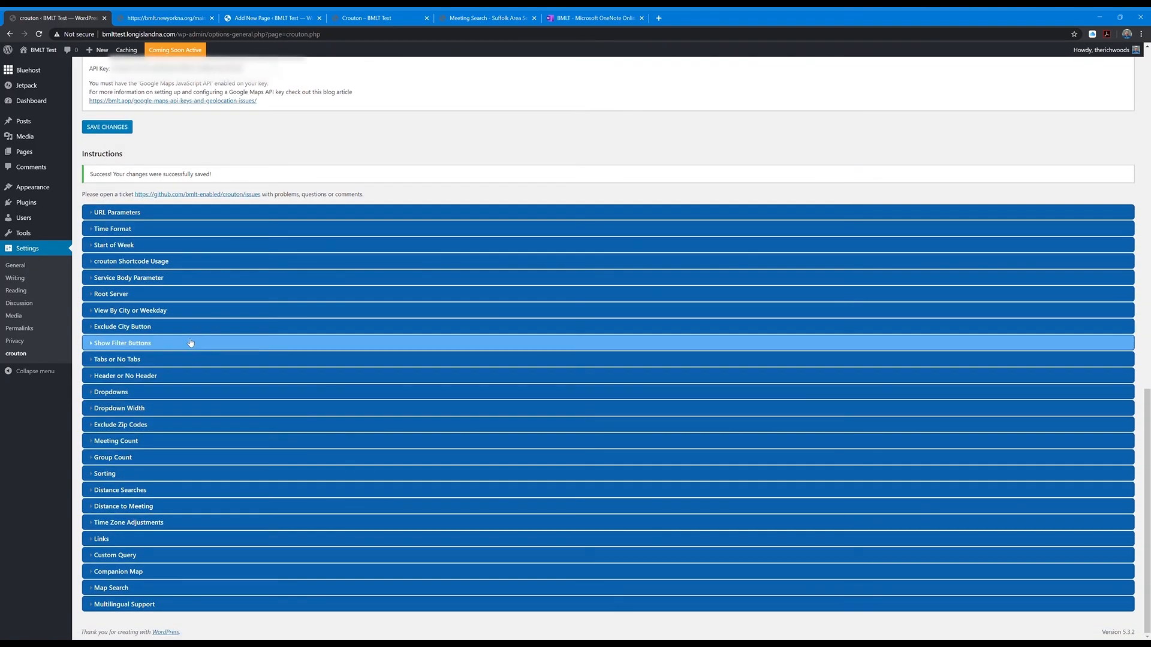